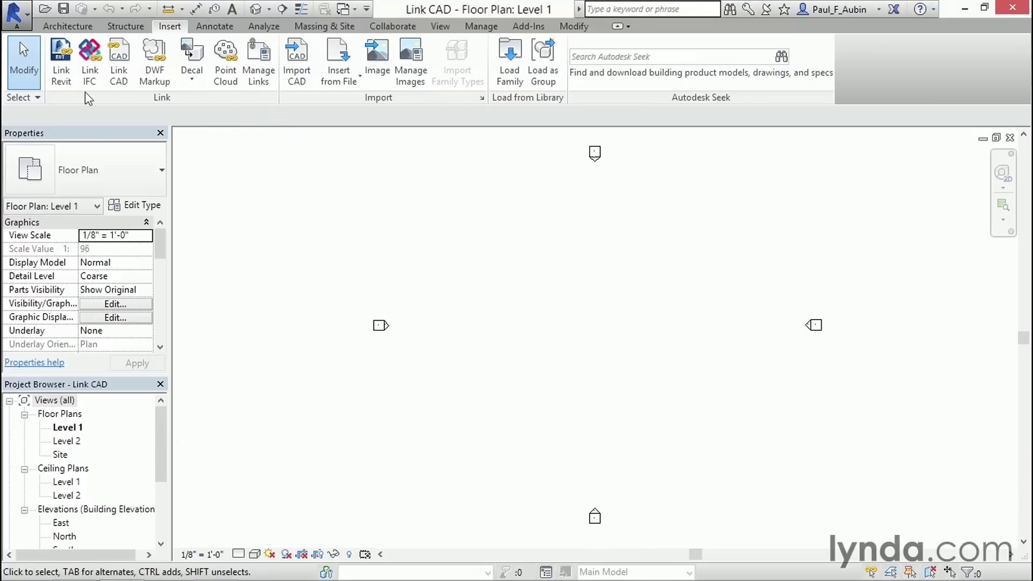
- Begin a CAD link and pick the AutoCAD Floorplan DWG from the Chapter05 folder
left_click(123, 91)
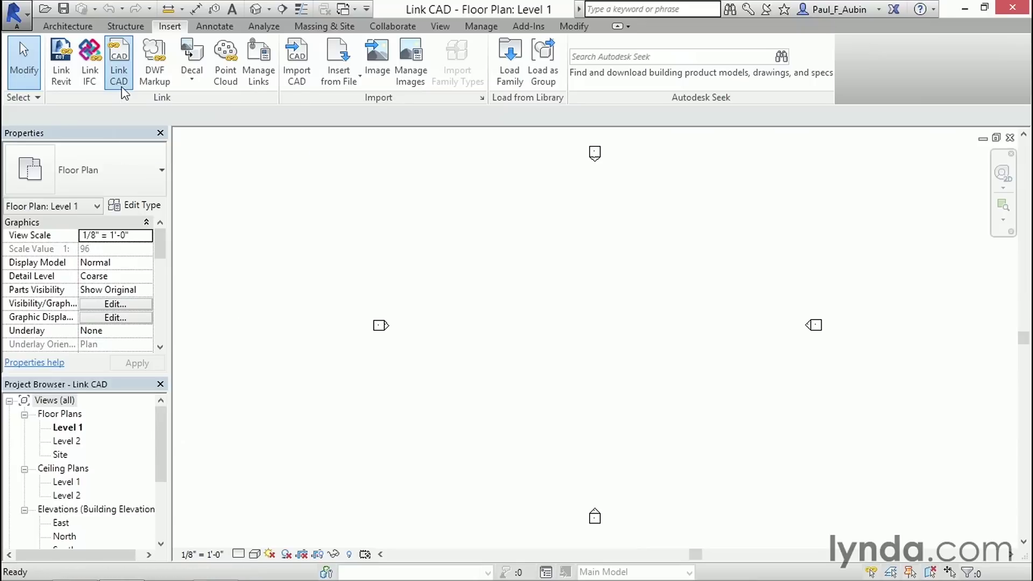
left_click(492, 400)
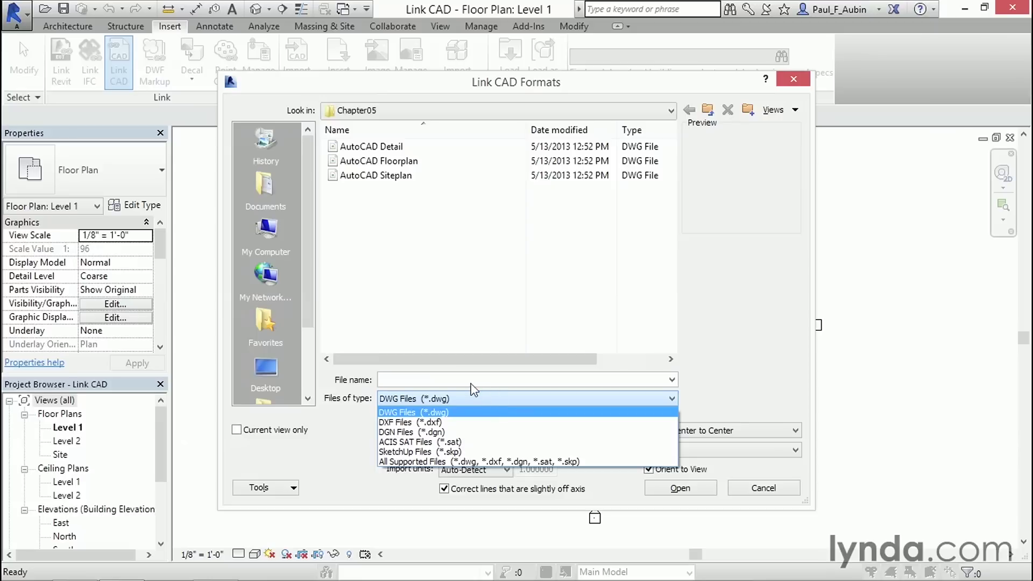
left_click(463, 397)
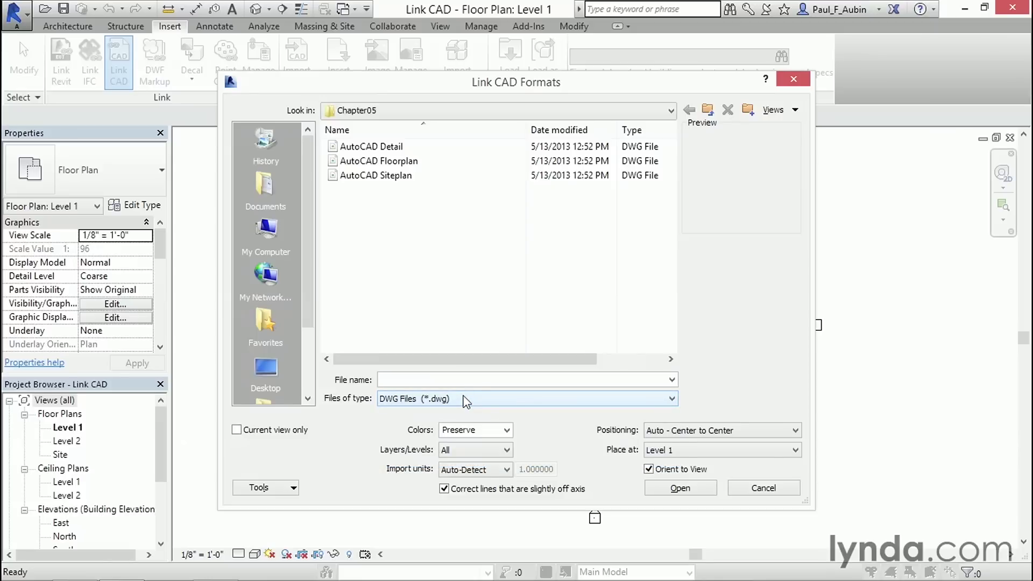
left_click(393, 162)
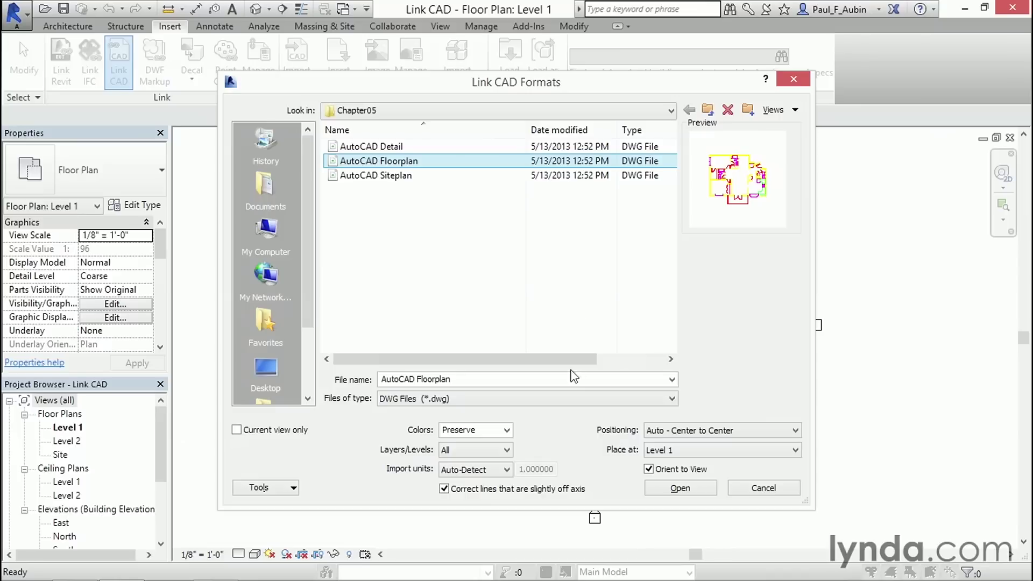
left_click(506, 429)
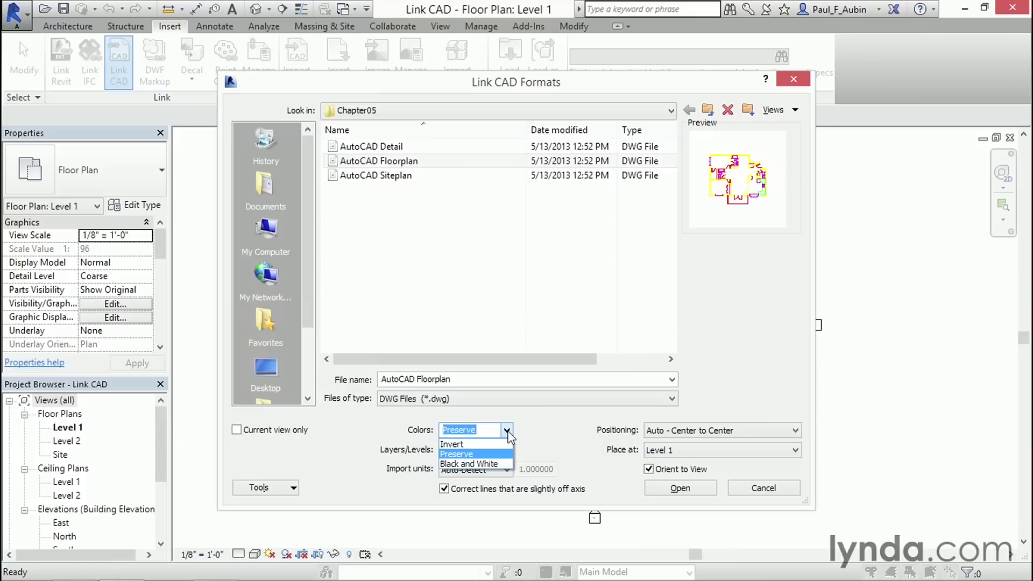
- Set Colors to Invert, keeping Layers at All and Import units at Auto-Detect
left_click(463, 443)
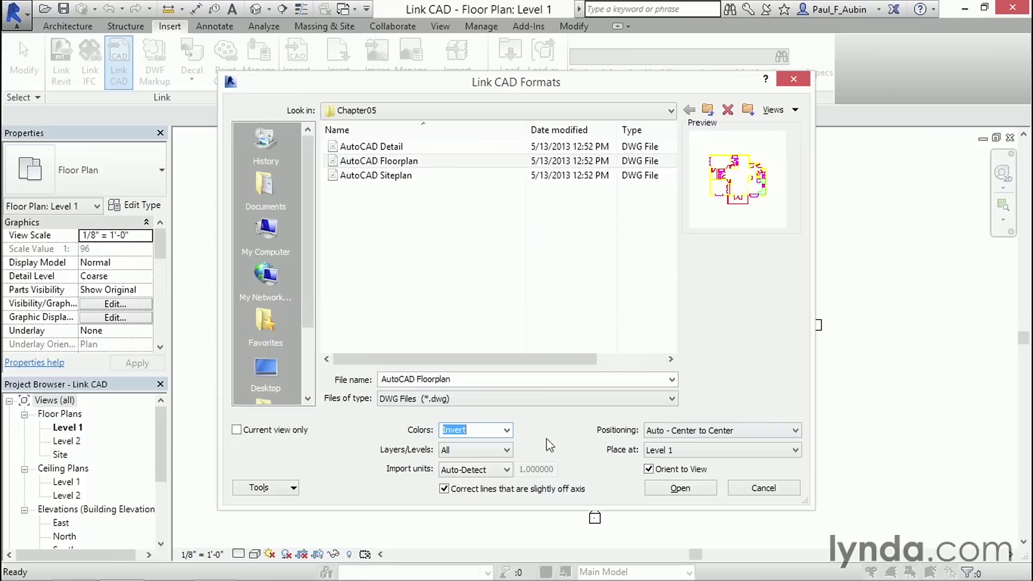
left_click(508, 450)
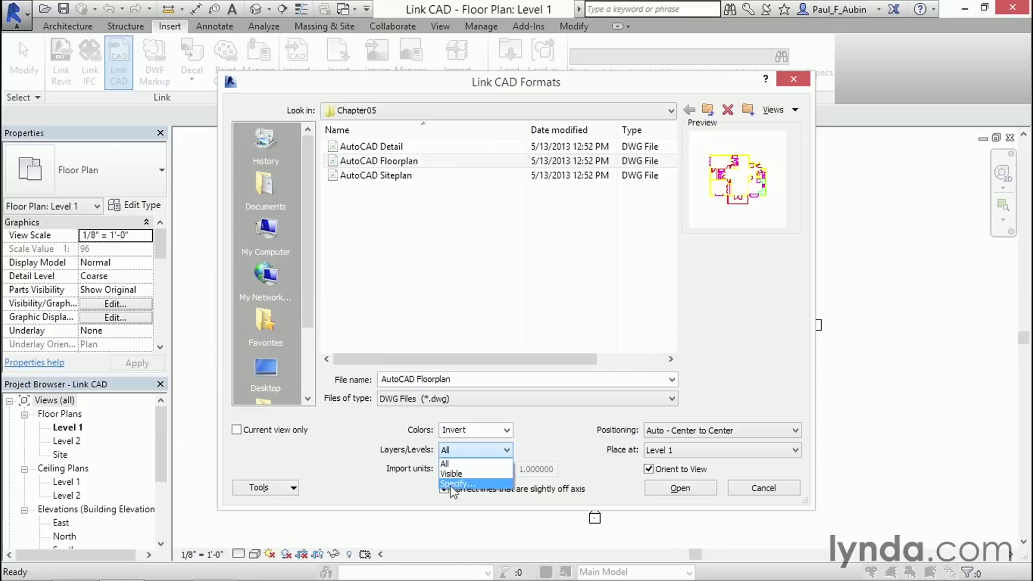
left_click(455, 451)
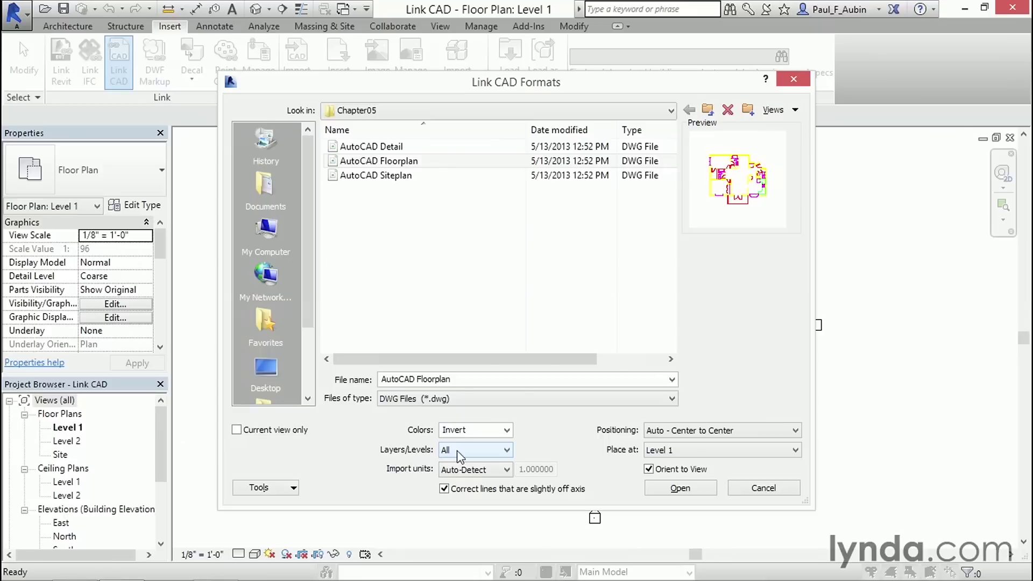
left_click(497, 470)
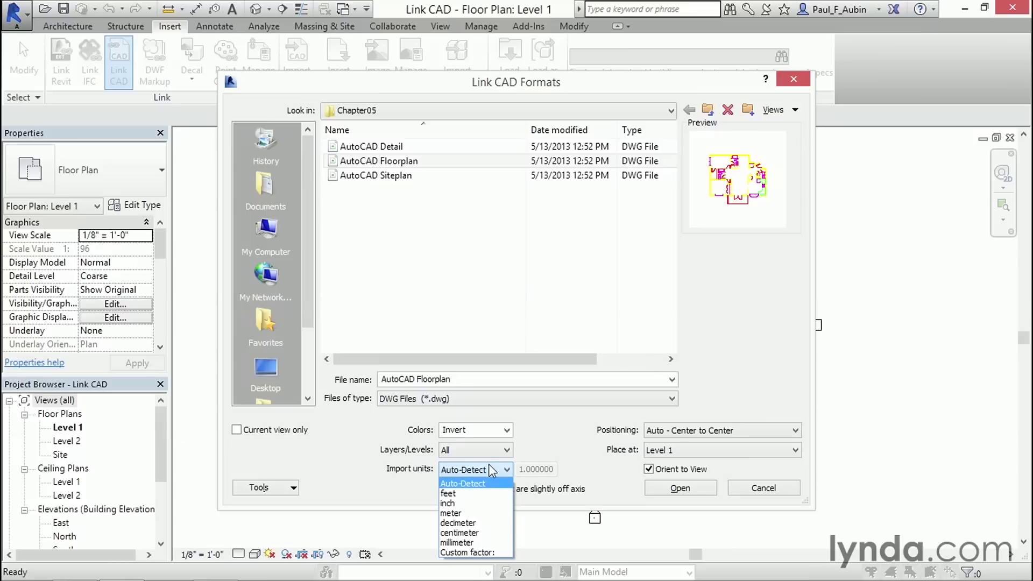
left_click(489, 467)
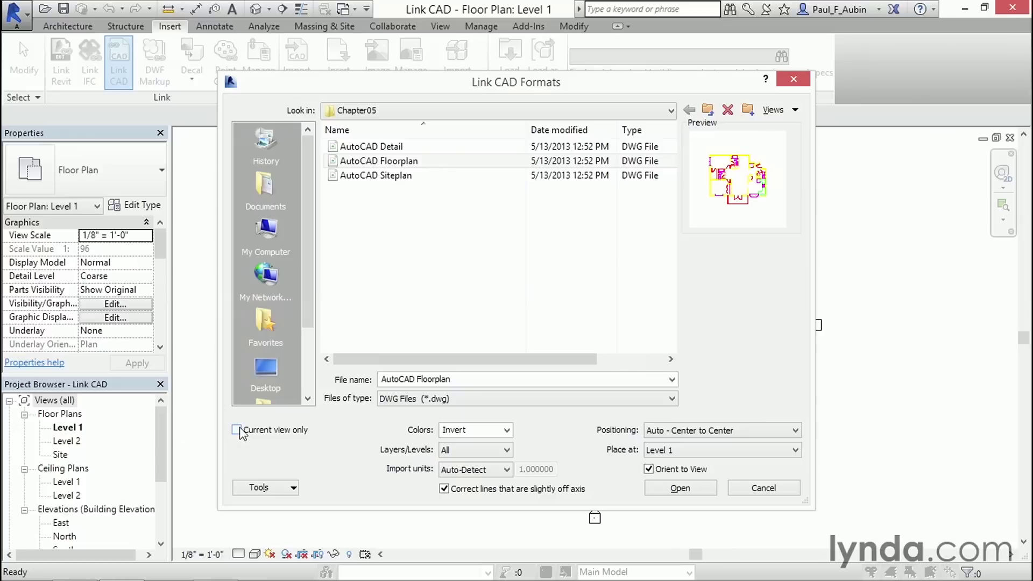
left_click(236, 429)
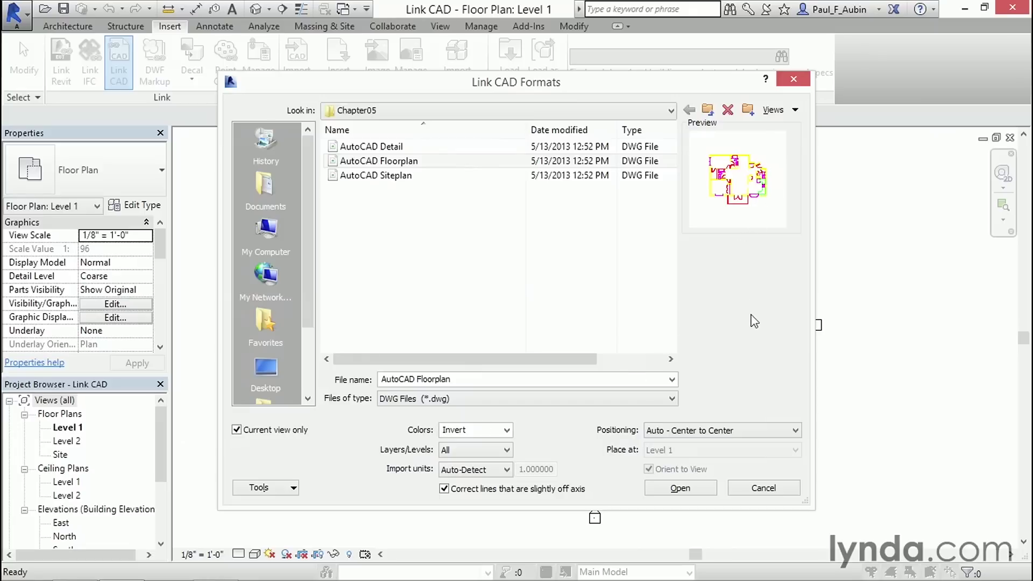
- Set the link's Positioning to Auto - Origin to Origin
left_click(761, 431)
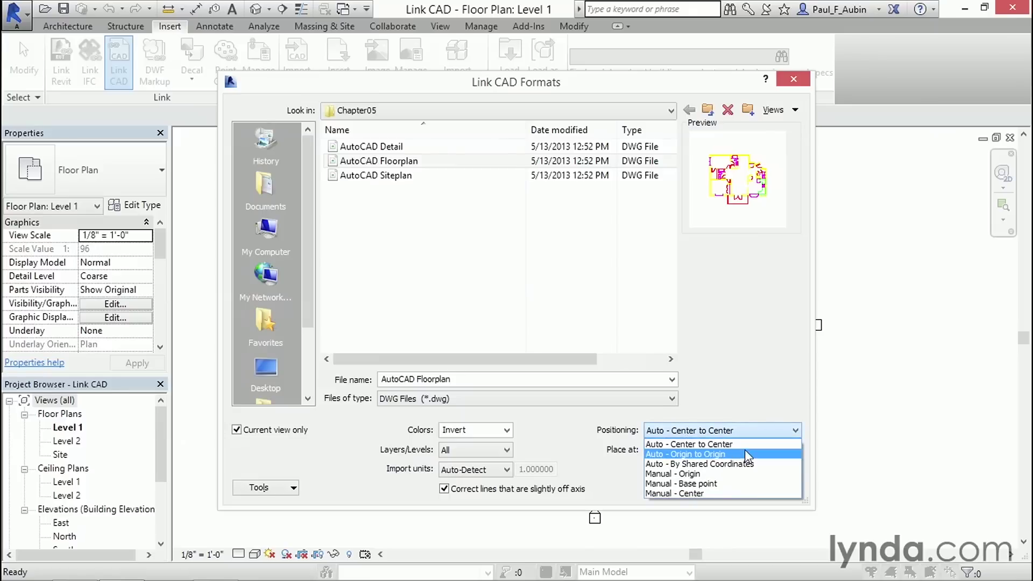
left_click(699, 454)
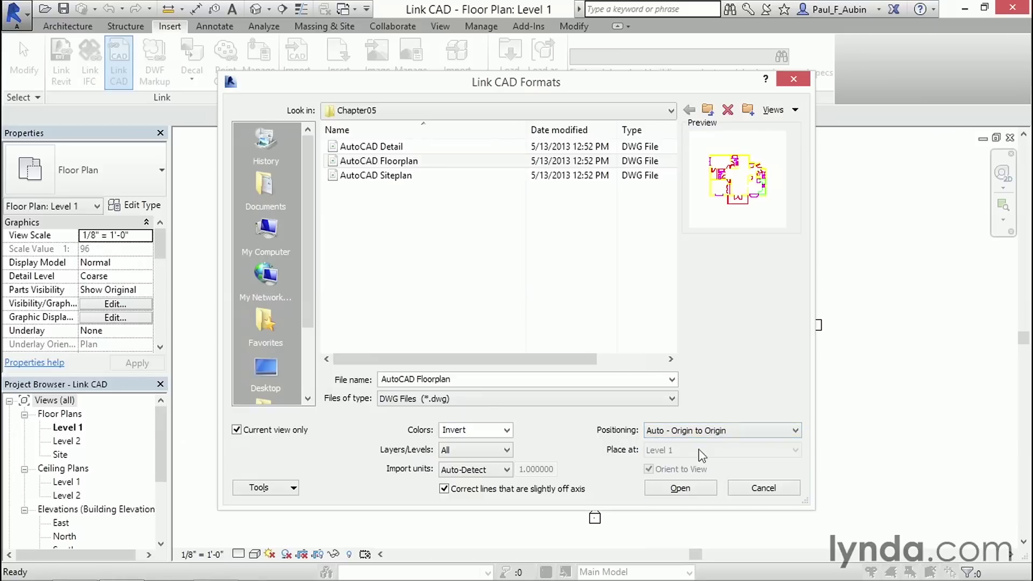
left_click_drag(639, 88, 640, 487)
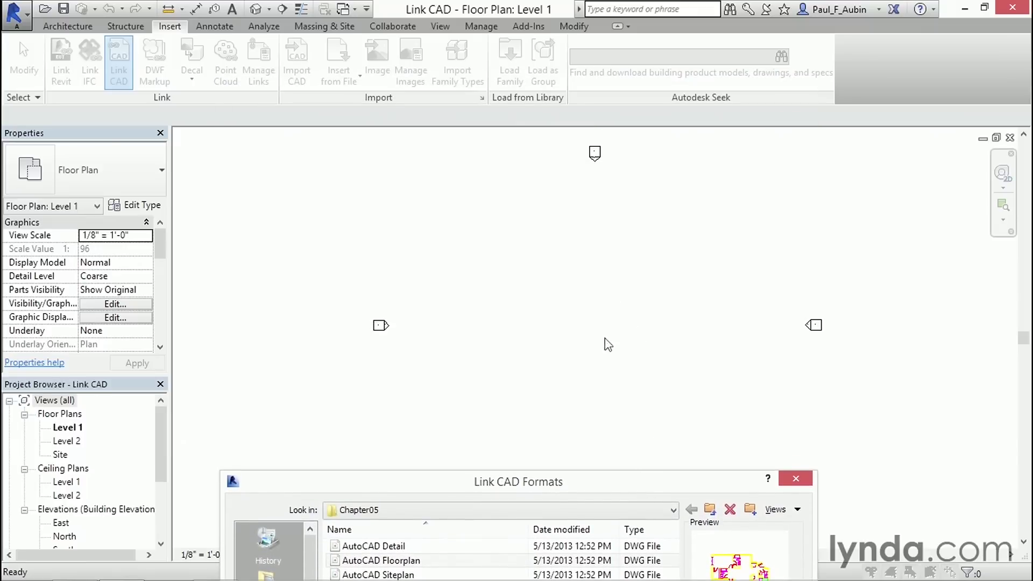
left_click_drag(637, 475, 641, 61)
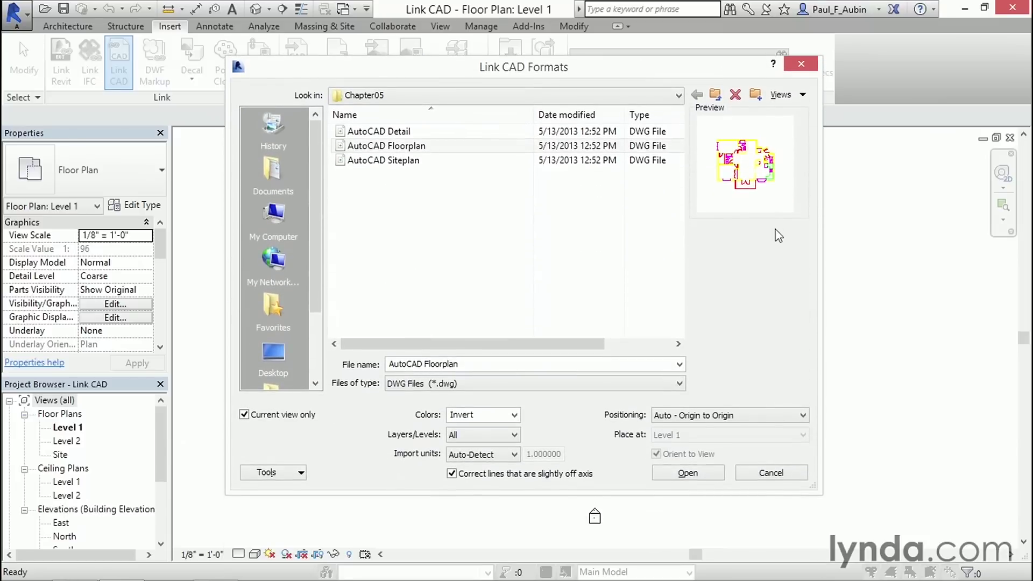
- Link the AutoCAD Floorplan drawing, then select it and toggle its pin lock
left_click(709, 477)
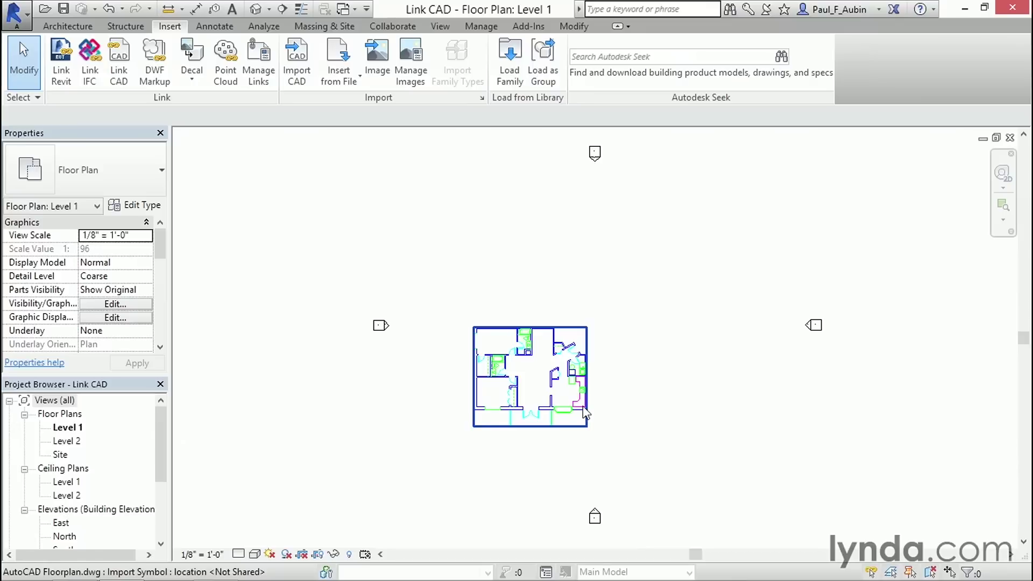
left_click(585, 413)
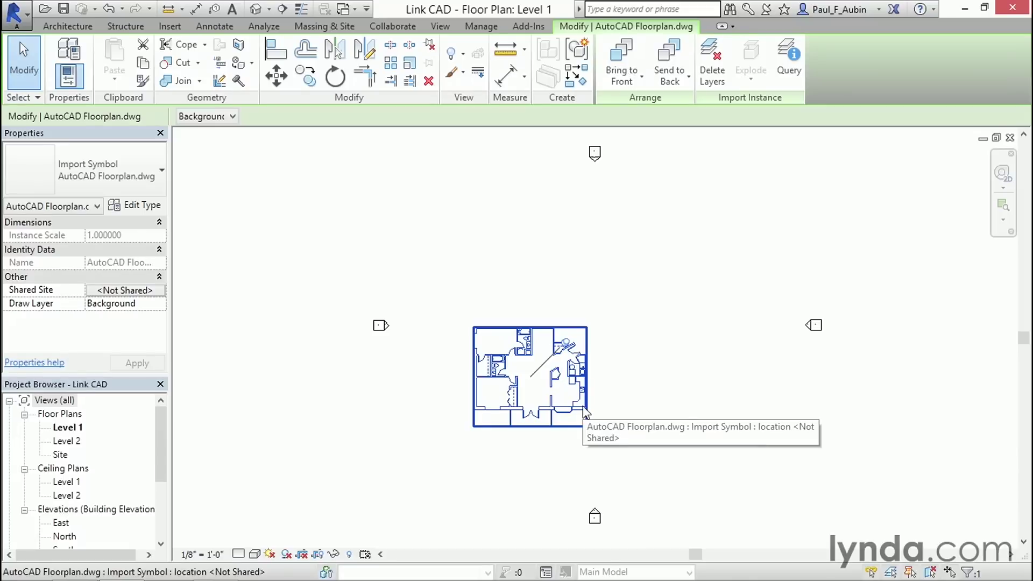
left_click(567, 346)
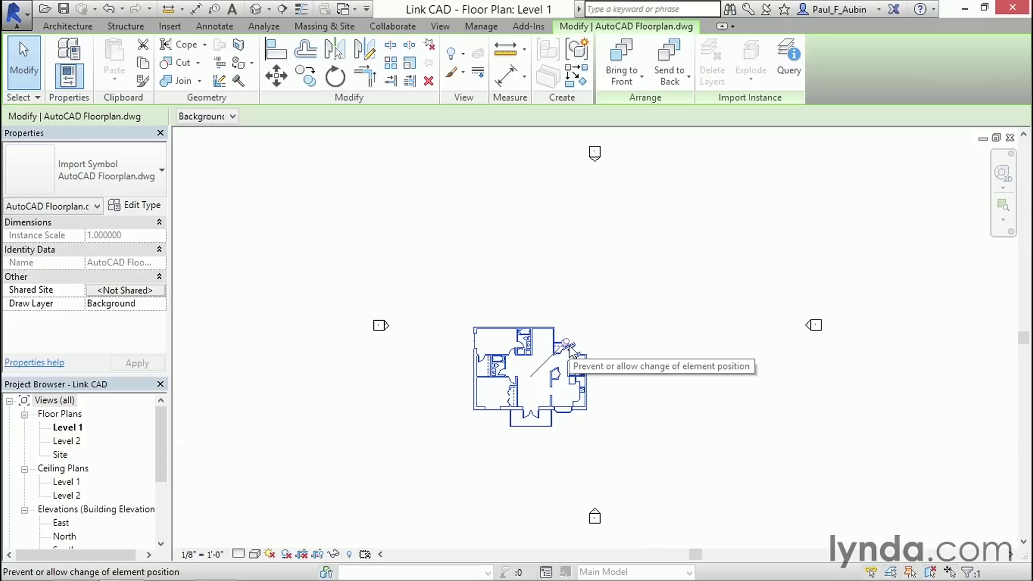
left_click(568, 345)
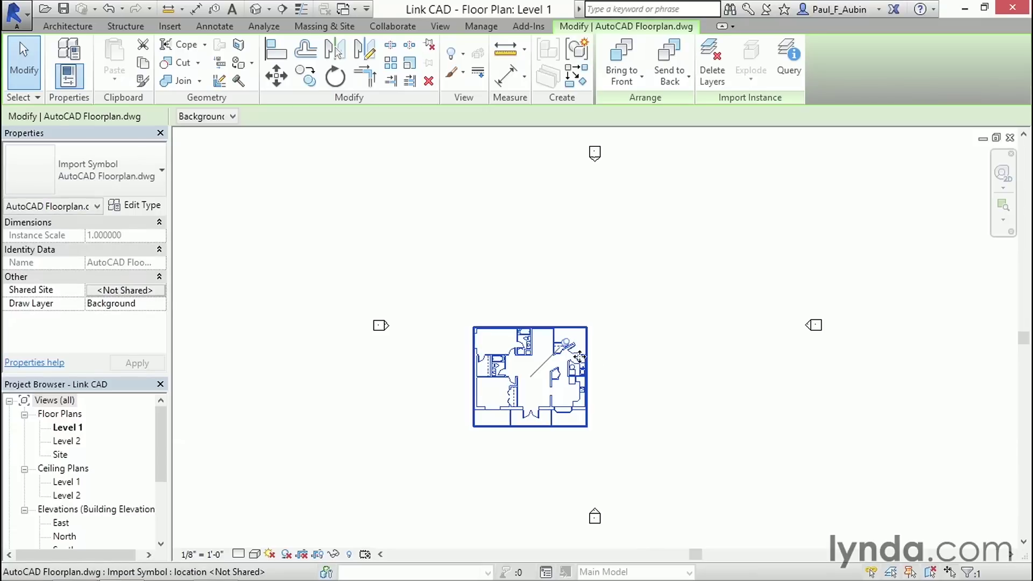
- Test moving the linked plan, undo the move with Ctrl+Z, and deselect it
left_click_drag(579, 356, 602, 372)
left_click_drag(575, 360, 655, 362)
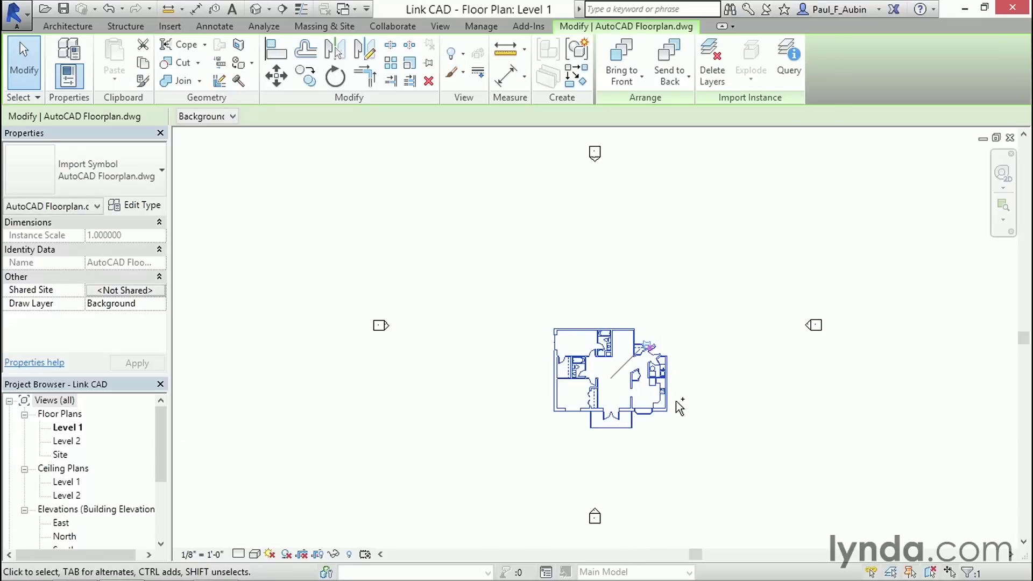
key("ctrl+z")
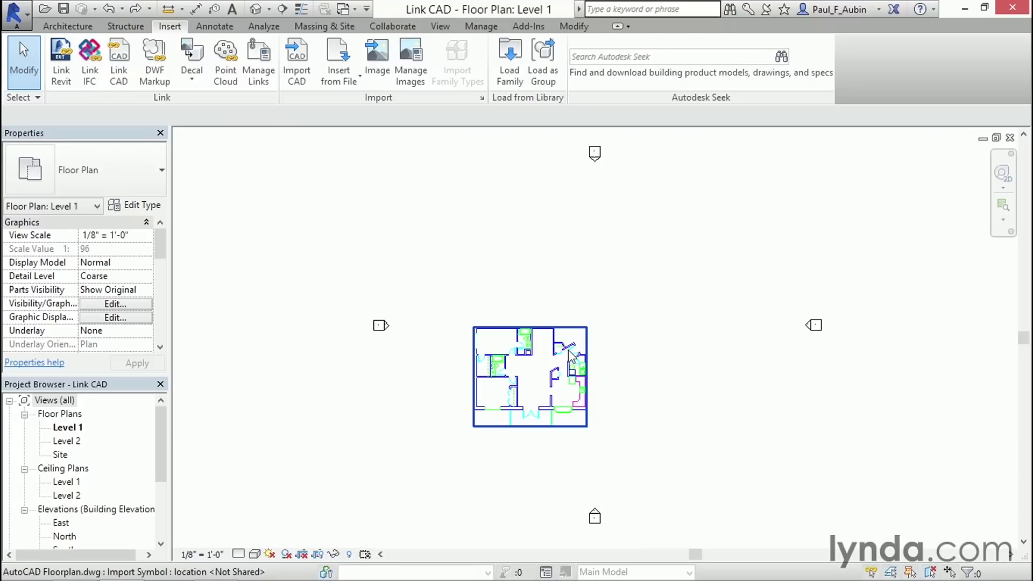
left_click(571, 356)
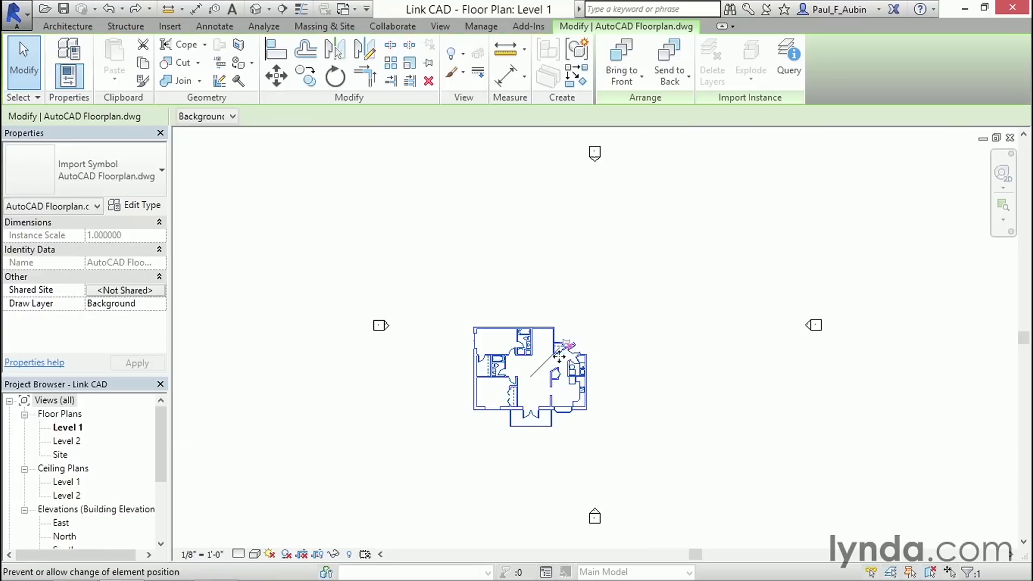
left_click(604, 412)
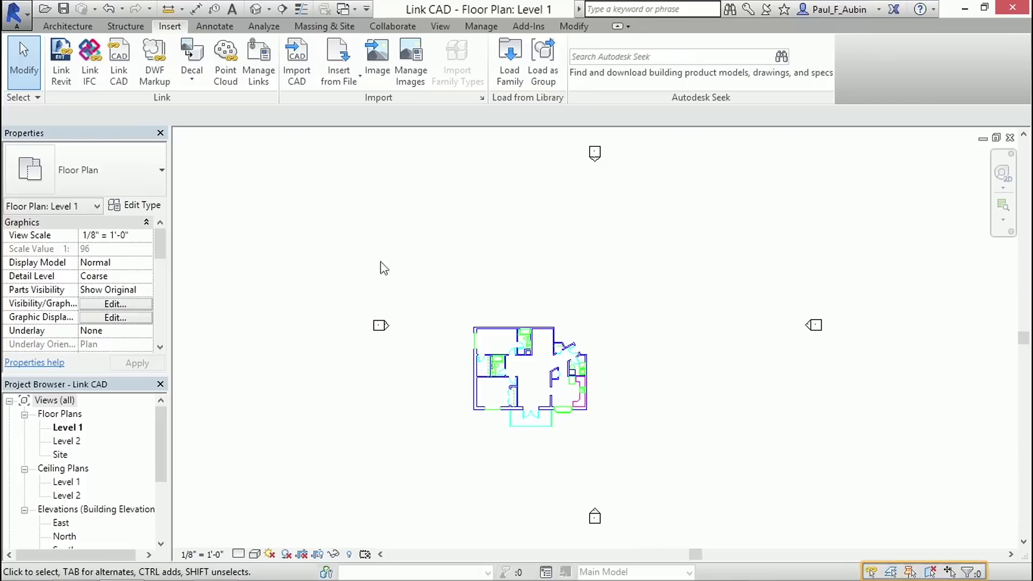
left_click(39, 99)
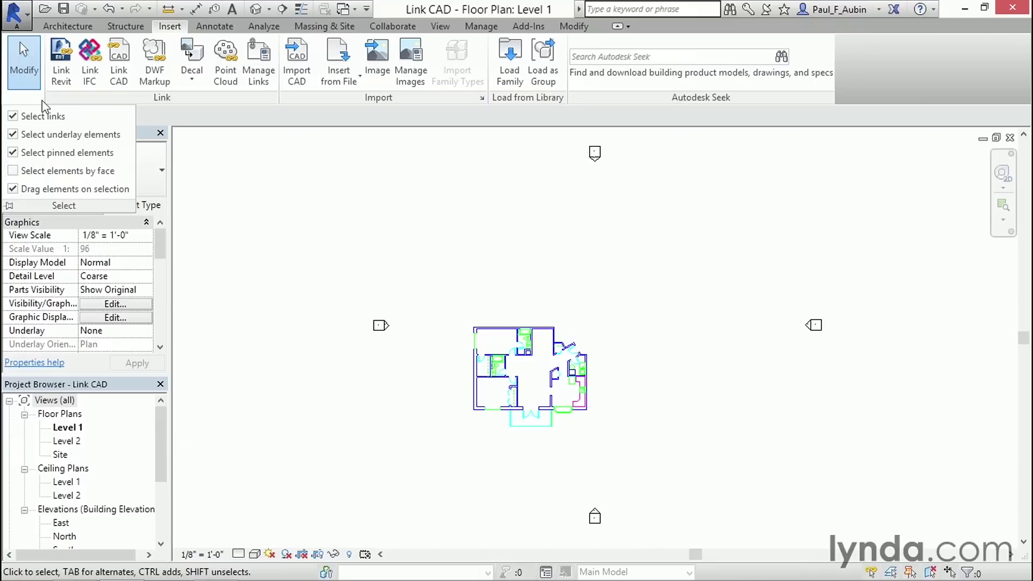
left_click(38, 117)
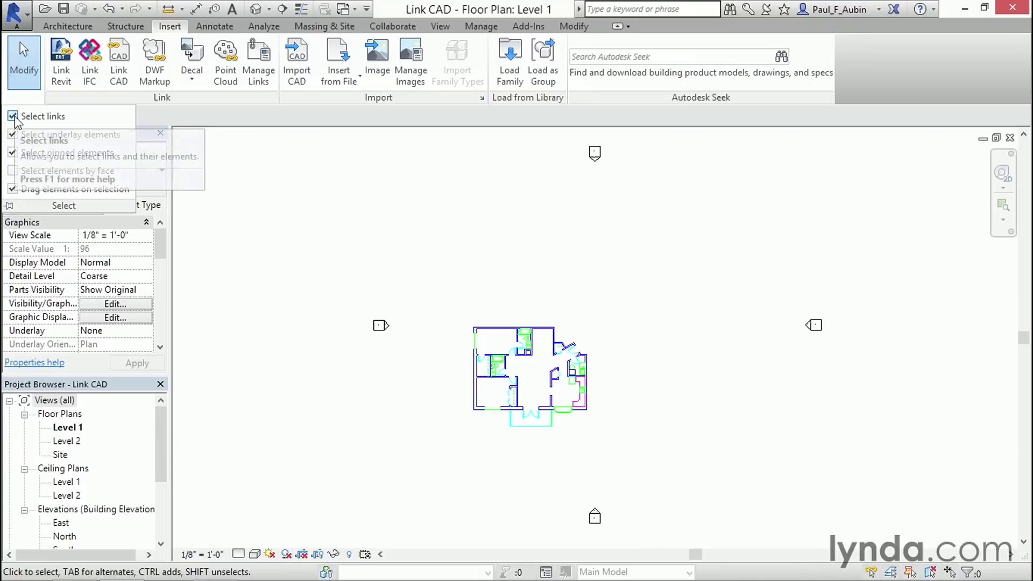
left_click(38, 100)
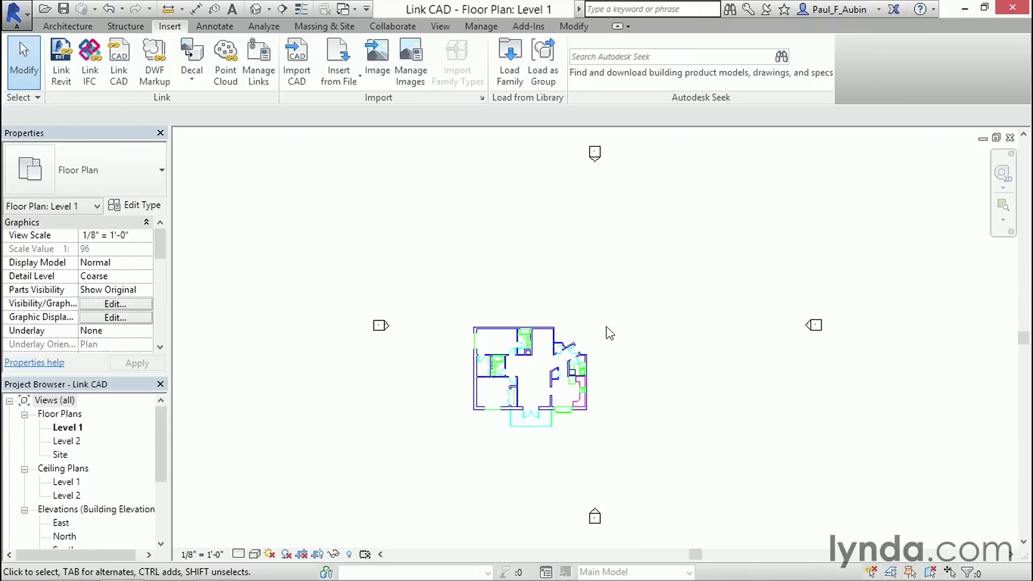
left_click_drag(607, 321, 533, 365)
left_click(37, 99)
left_click(12, 117)
left_click(13, 152)
left_click(25, 98)
left_click(13, 152)
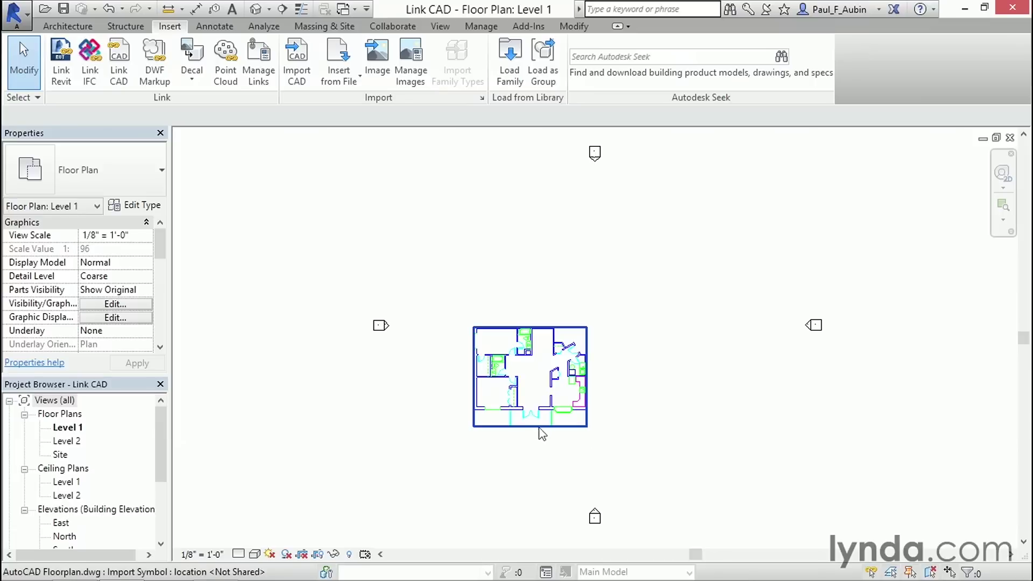
scroll(526, 396, "up", 5)
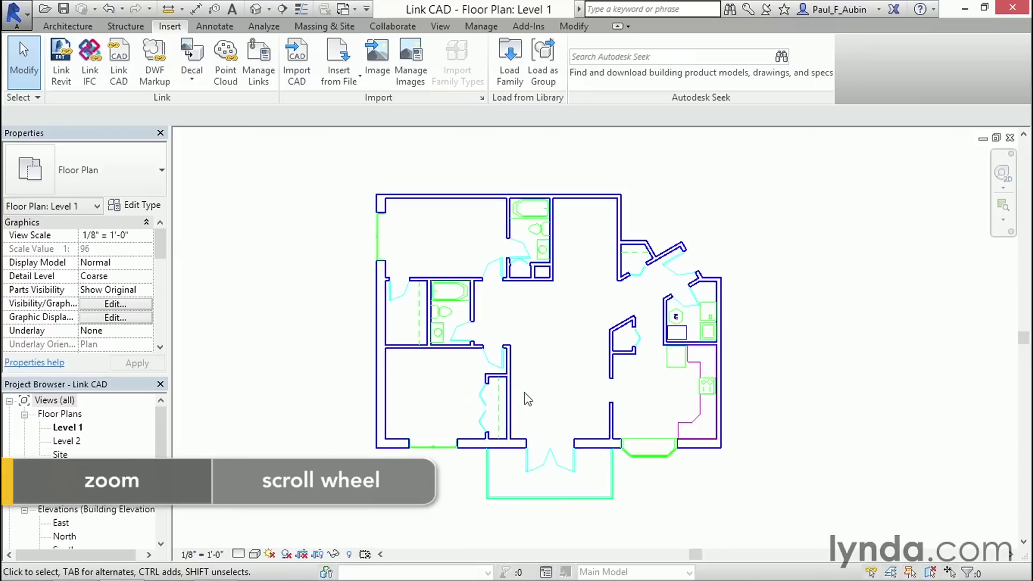
- Zoom into the plan and start the Wall tool with the Generic - 12" type
scroll(548, 385, "up", 2)
middle_click_drag(546, 385, 581, 410)
scroll(580, 410, "up", 1)
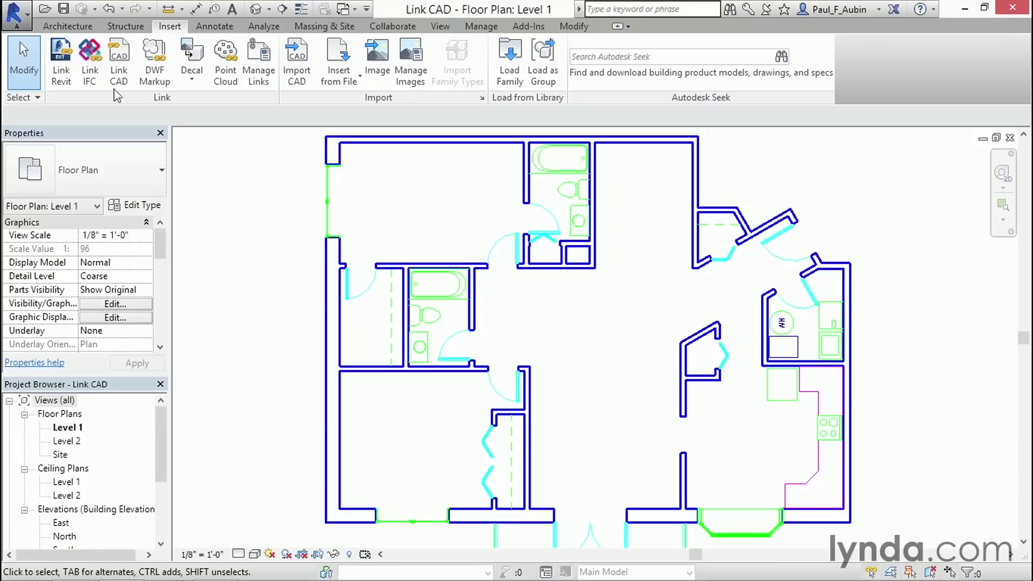
left_click(73, 28)
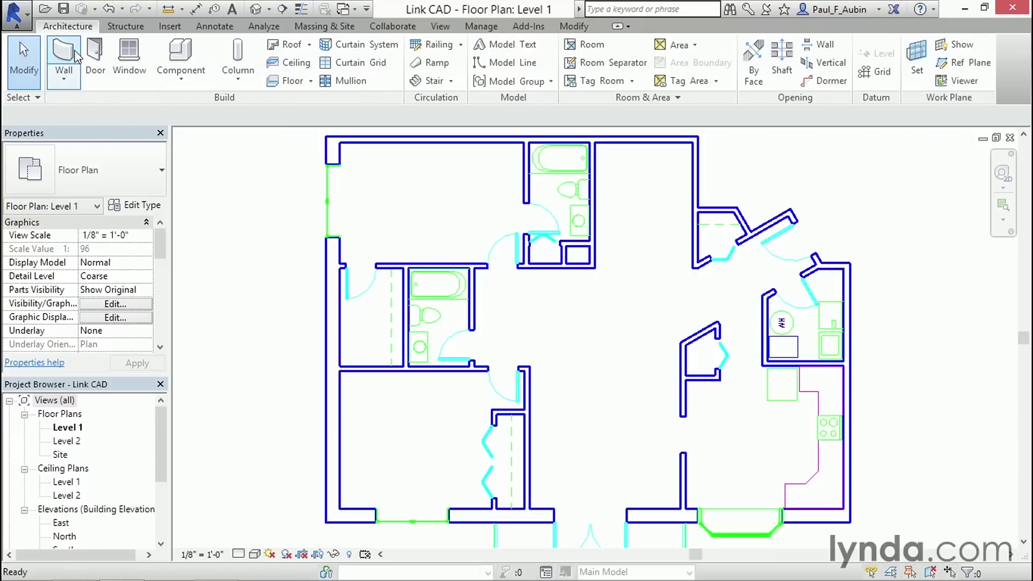
left_click(71, 54)
left_click(96, 179)
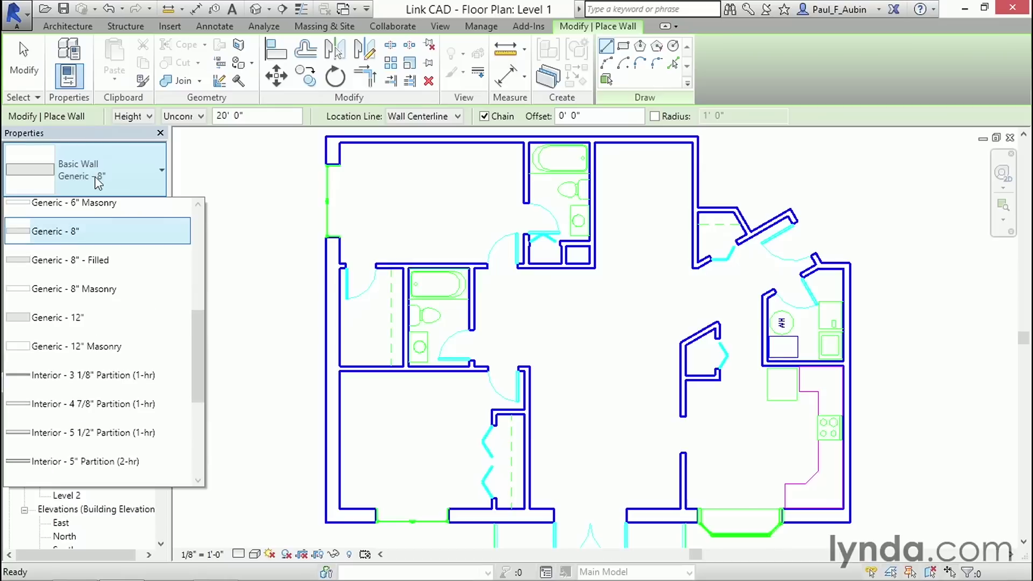
left_click(46, 327)
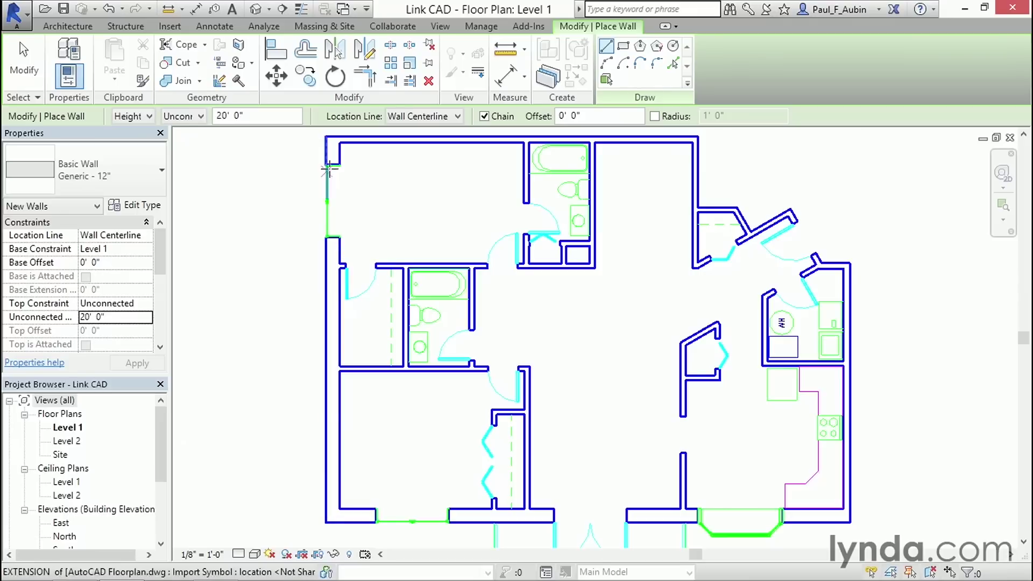
- Trace the left and bottom exterior walls from the top-left corner to the bay corner
left_click(330, 145)
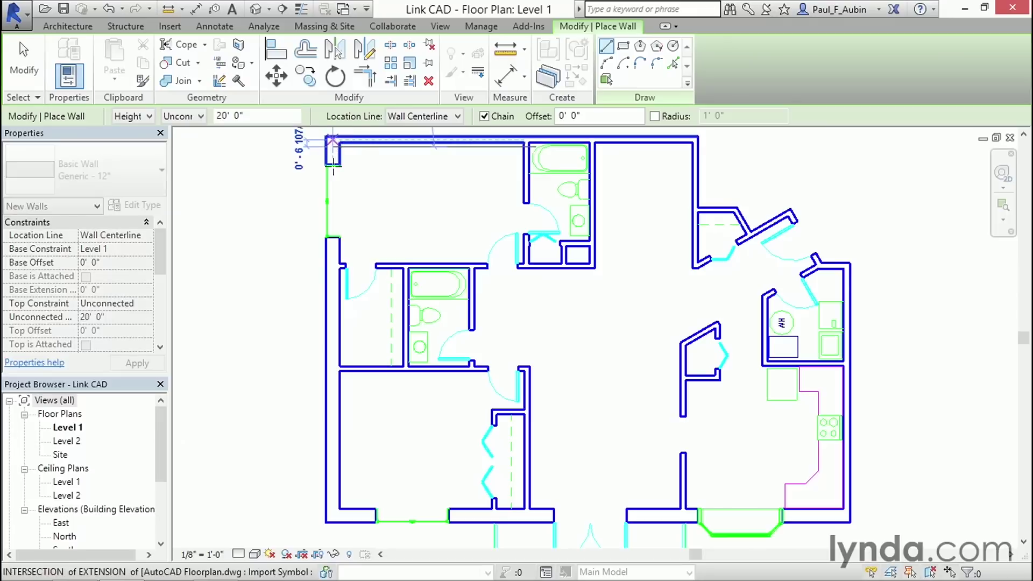
left_click(332, 515)
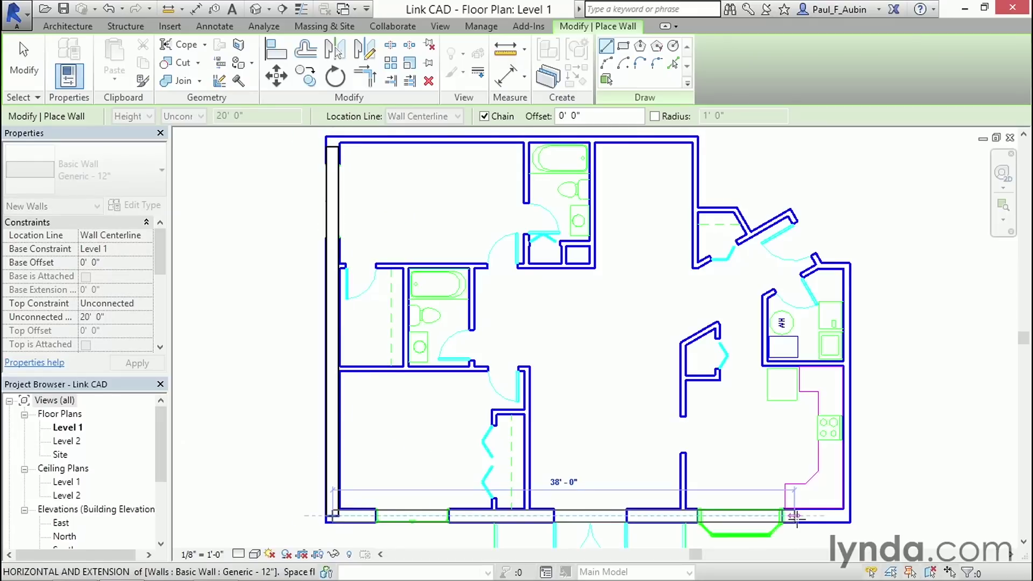
left_click(812, 515)
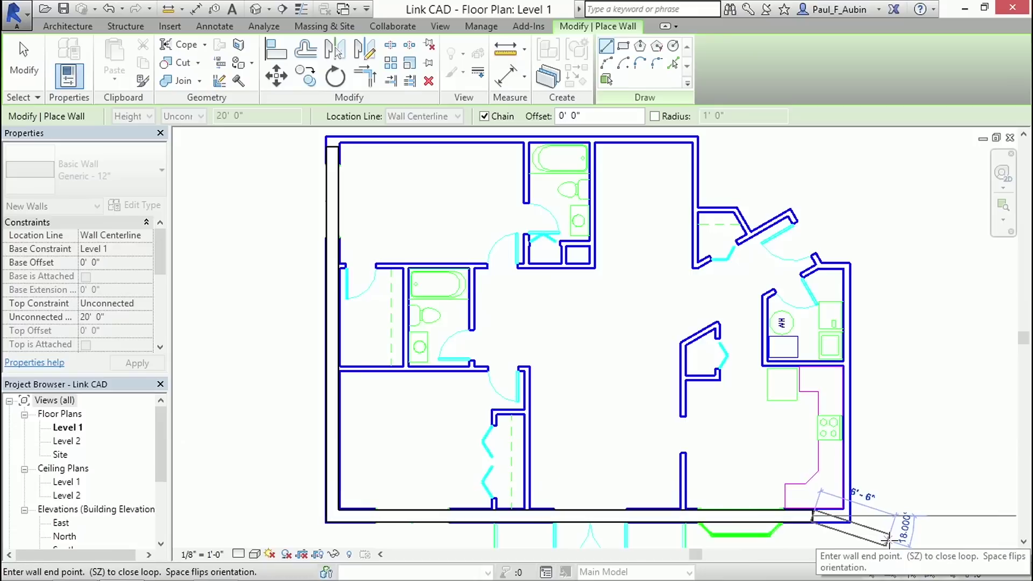
key("Escape")
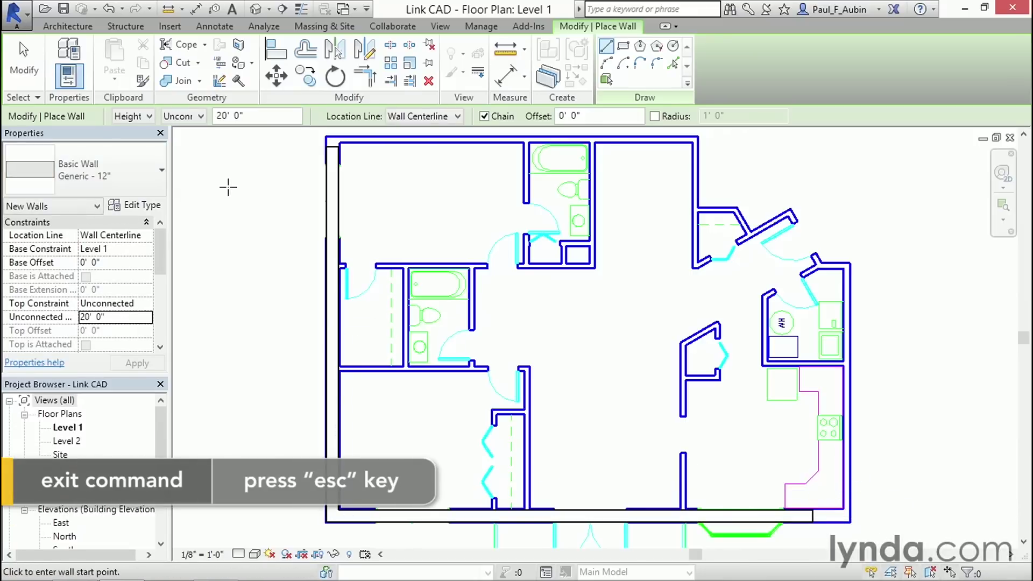
left_click(122, 183)
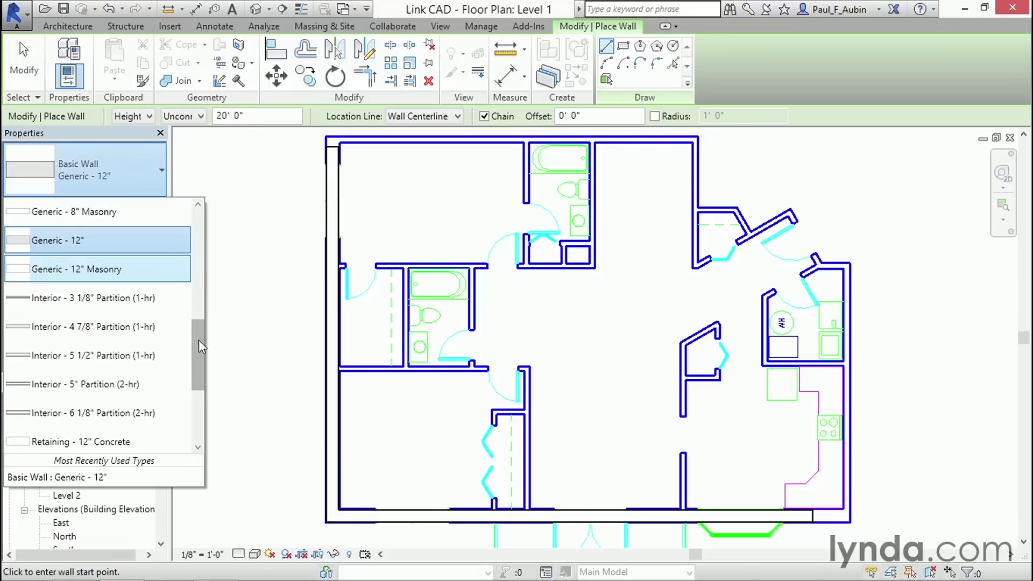
- Switch to Generic - 5" and draw the wall along the bathroom's top line, turning up at the far corner
scroll(199, 340, "up", 2)
scroll(198, 344, "up", 4)
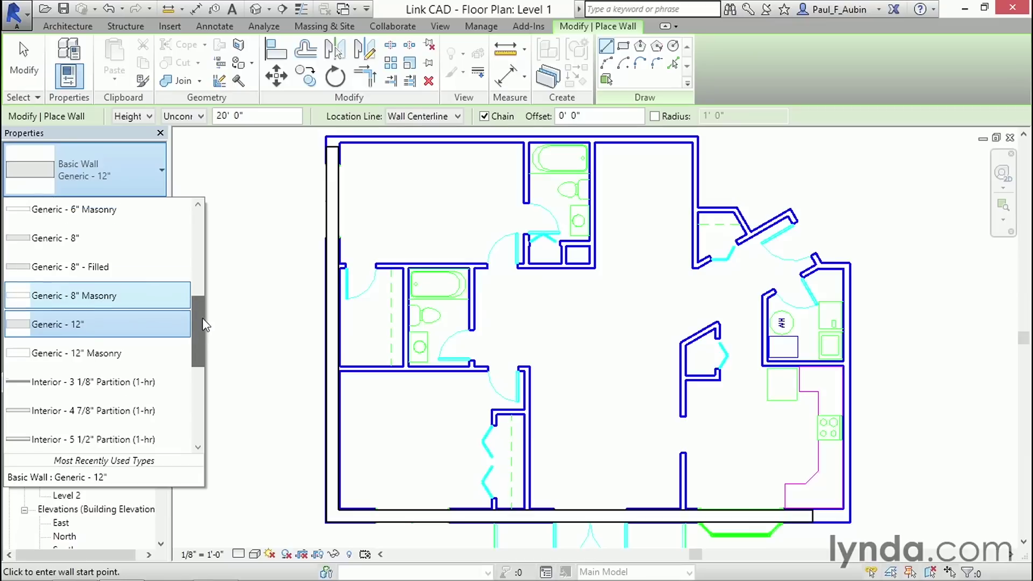
left_click(75, 266)
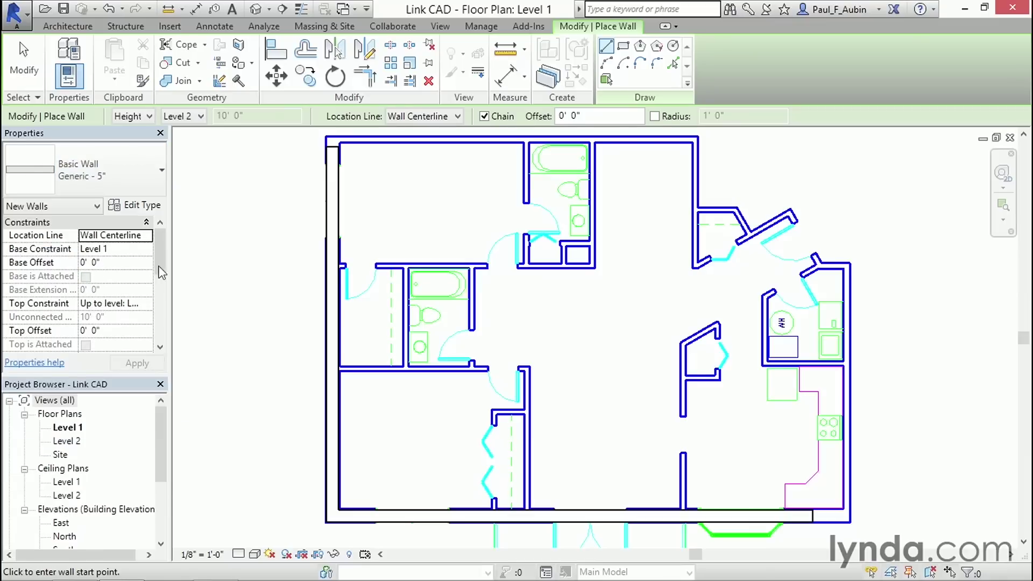
scroll(384, 297, "up", 2)
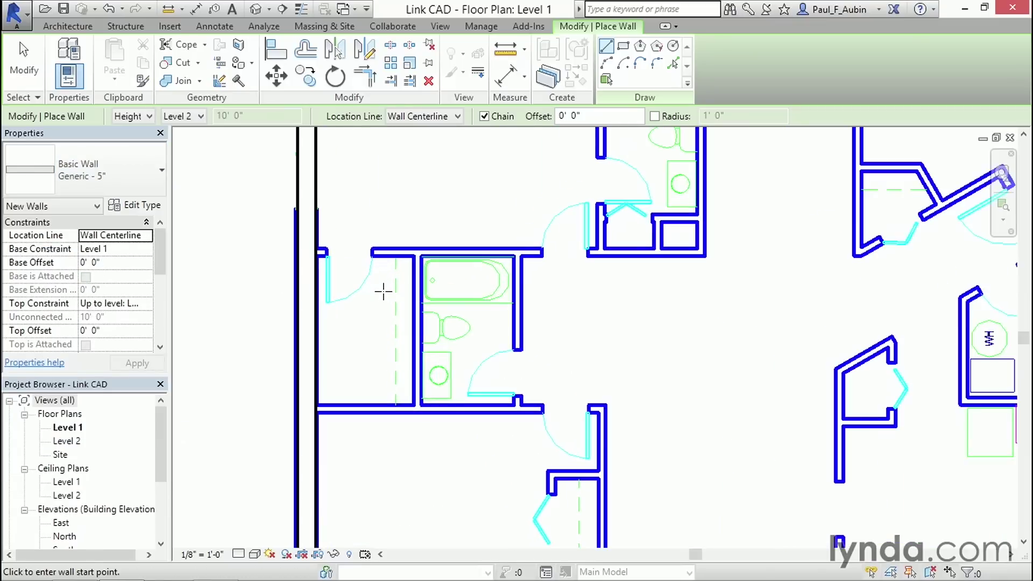
left_click(386, 253)
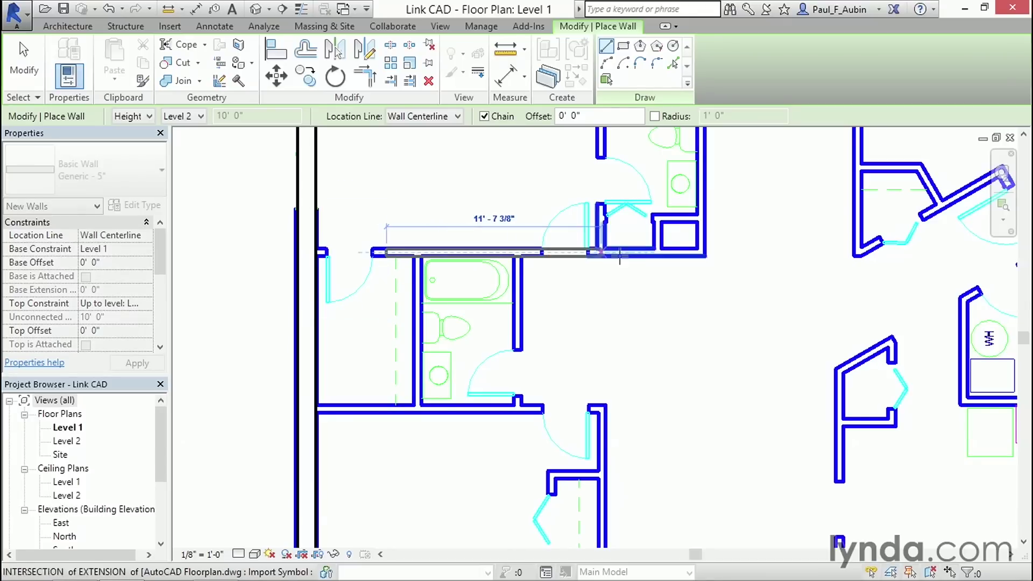
left_click(700, 254)
left_click(701, 153)
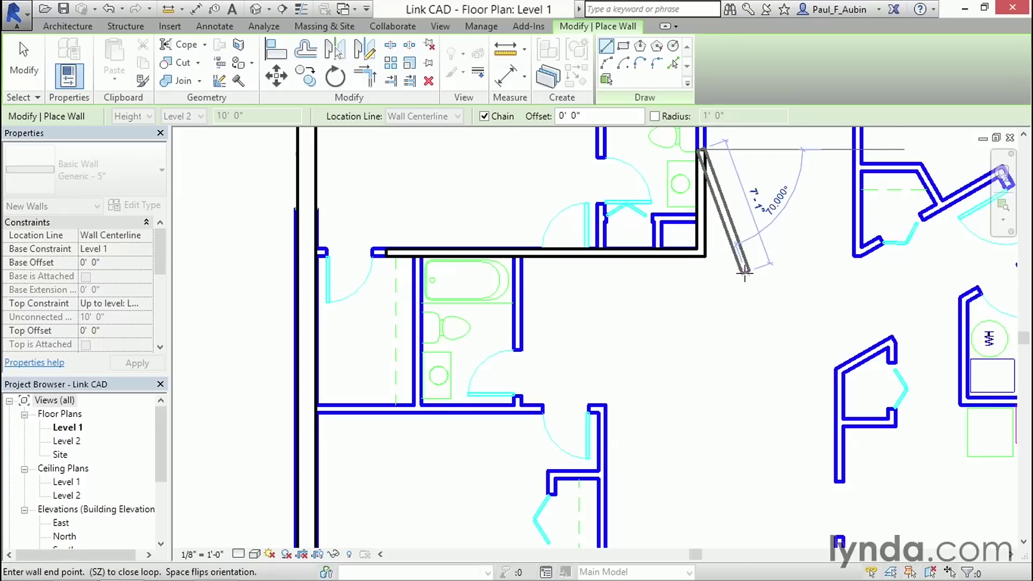
key("Escape")
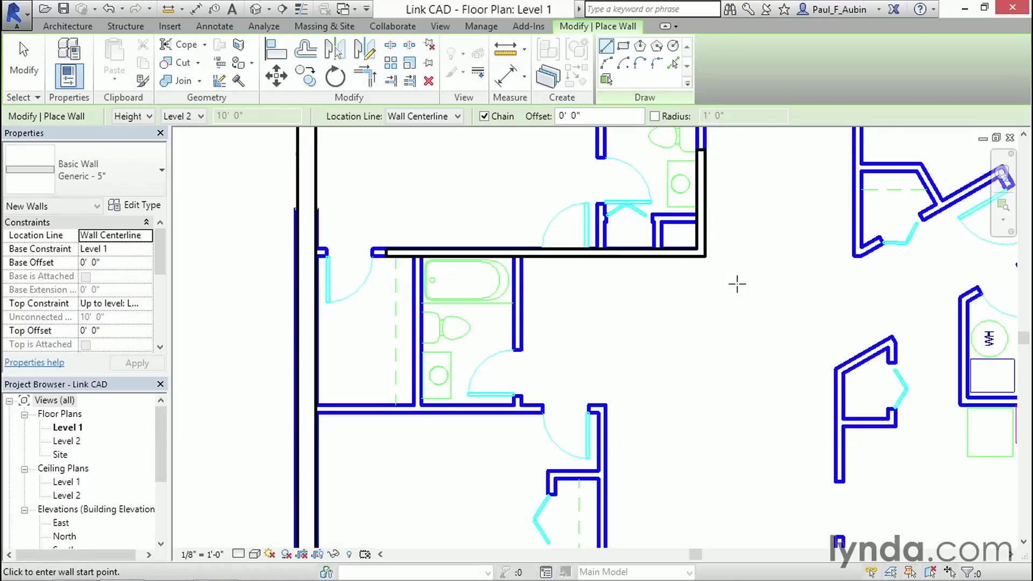
- Draw the bathroom's left and right partition walls
left_click(415, 289)
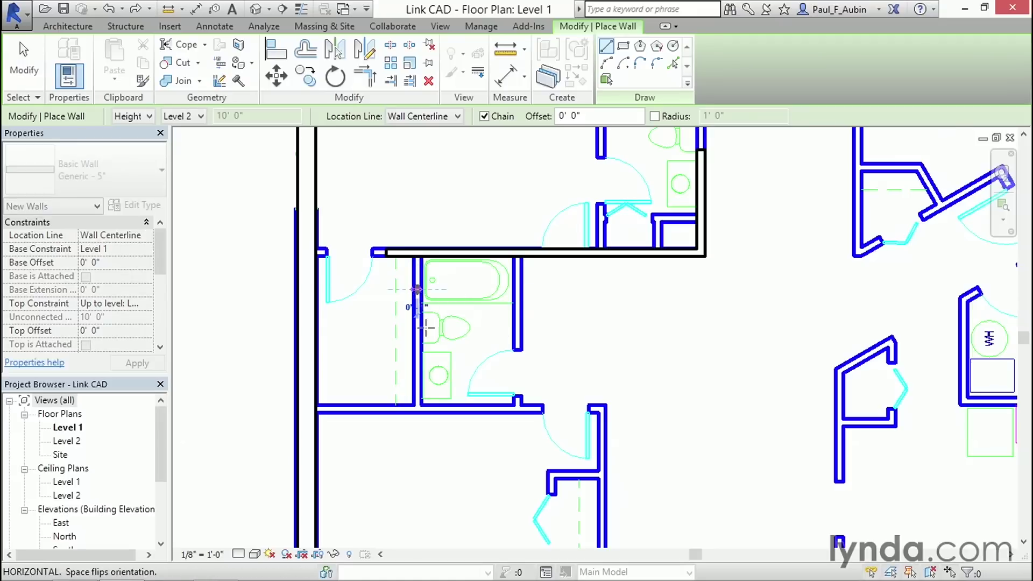
left_click(418, 372)
key("Escape")
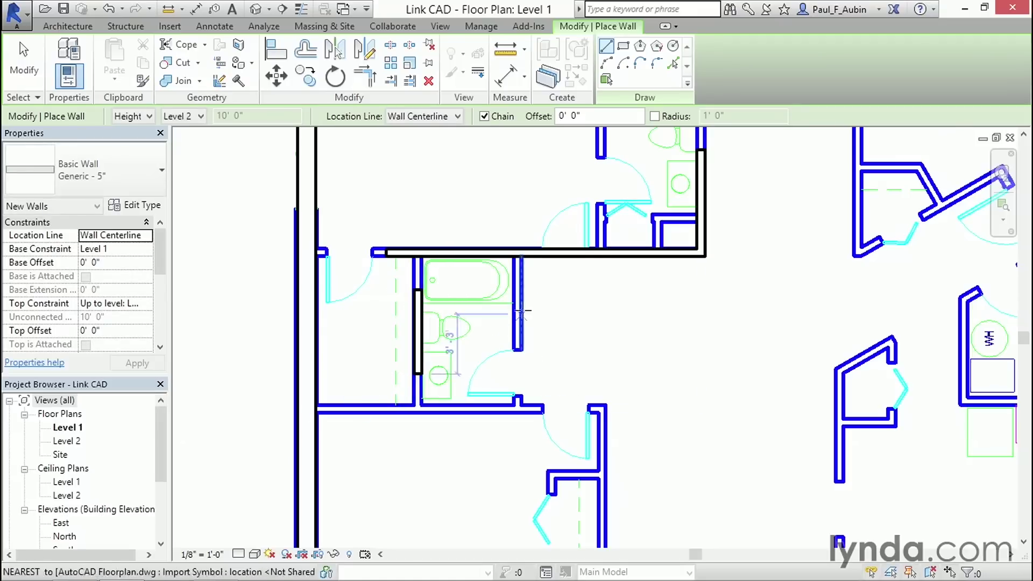
left_click(517, 280)
left_click(517, 387)
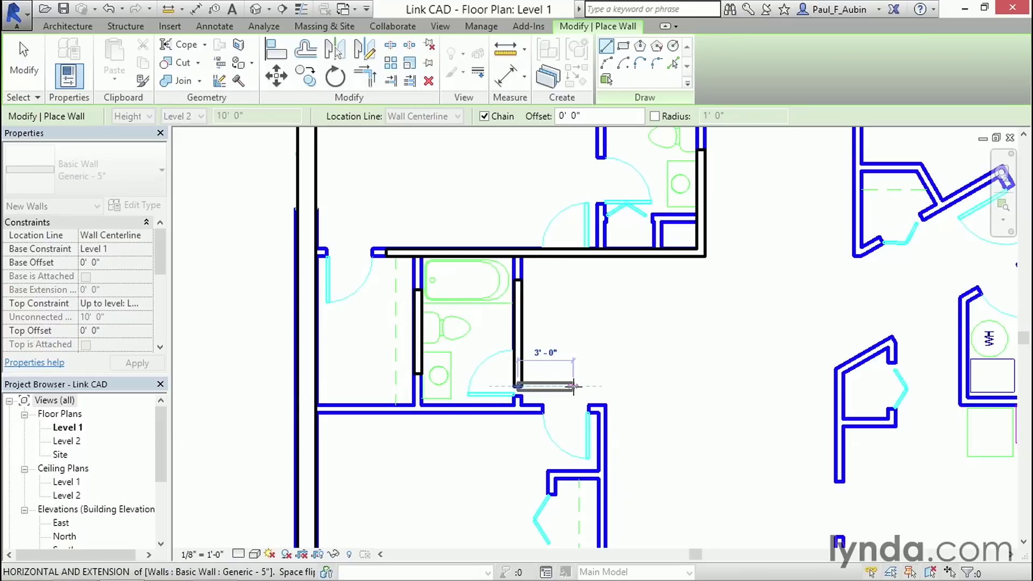
key("Escape")
- Draw the lower horizontal partition turning down at the hallway corner, then exit walls
left_click(361, 410)
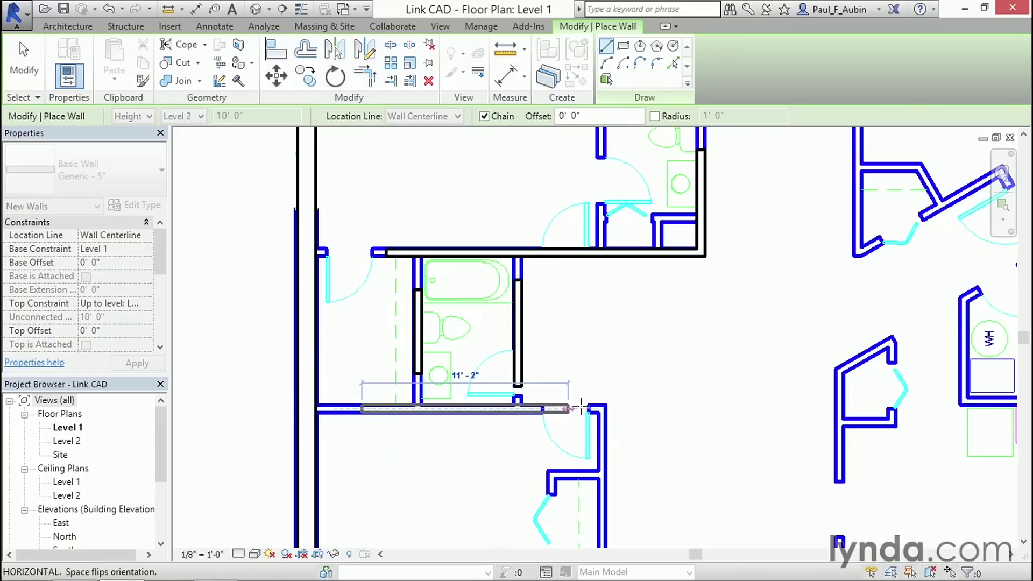
left_click(600, 409)
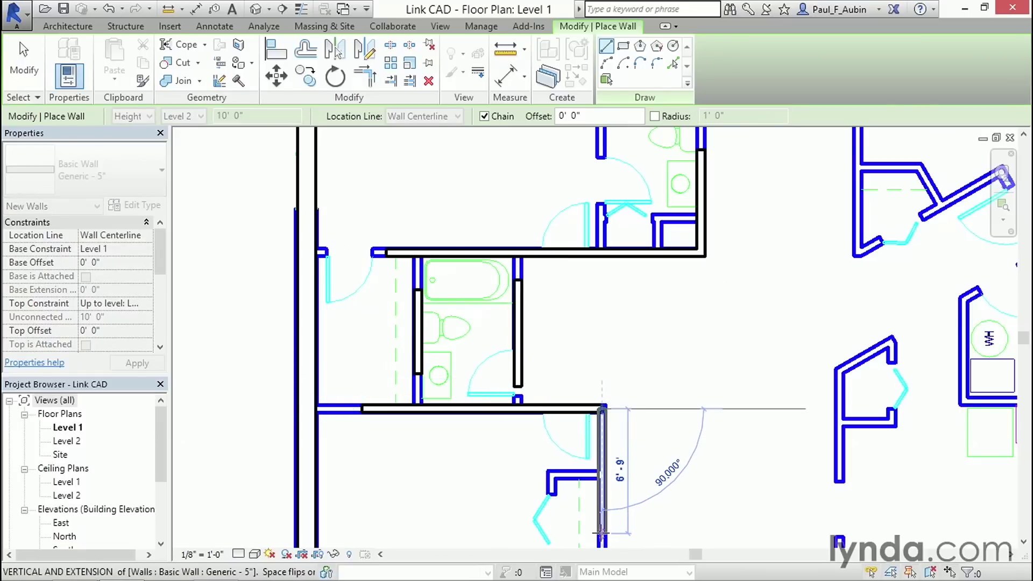
left_click(601, 532)
key("Escape")
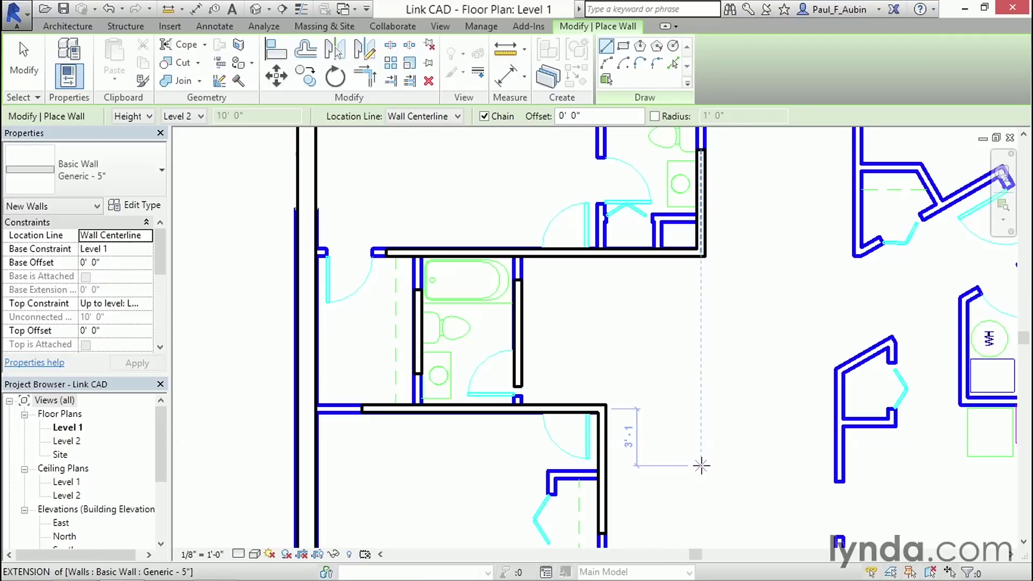
key("Escape")
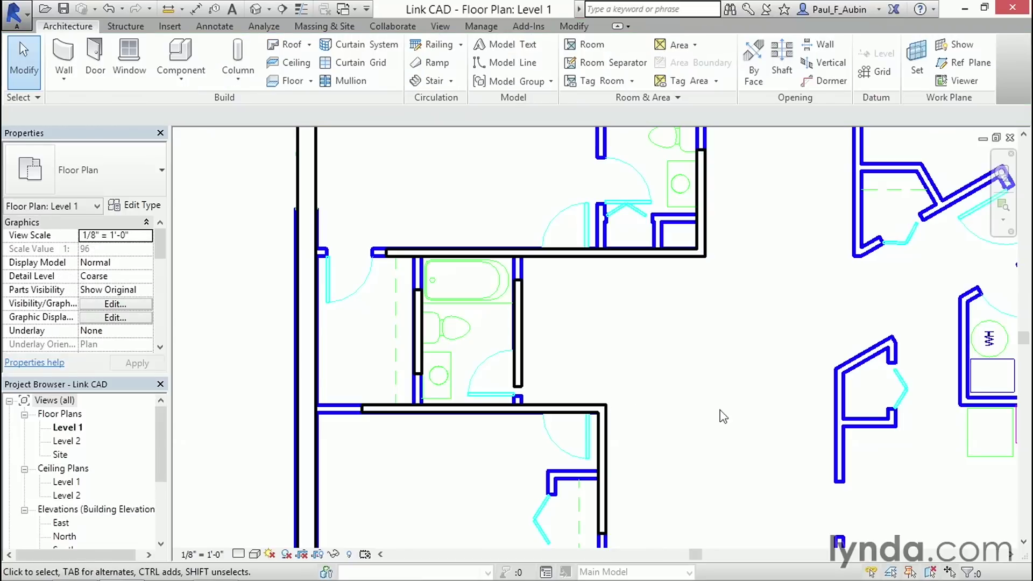
- Use Trim/Extend Multiple Elements to extend both horizontal walls to the left vertical wall
left_click(574, 27)
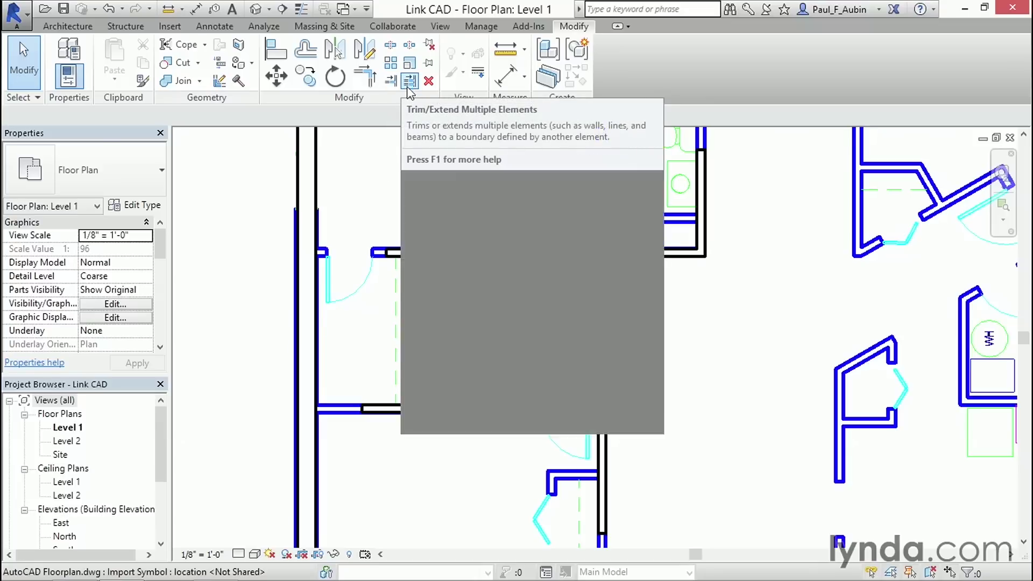
left_click(408, 83)
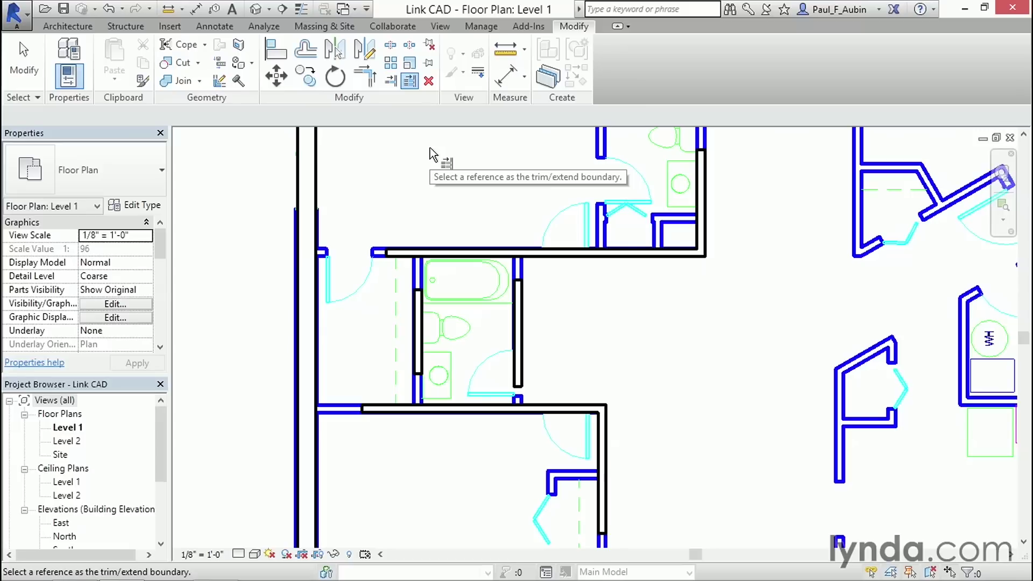
left_click(313, 159)
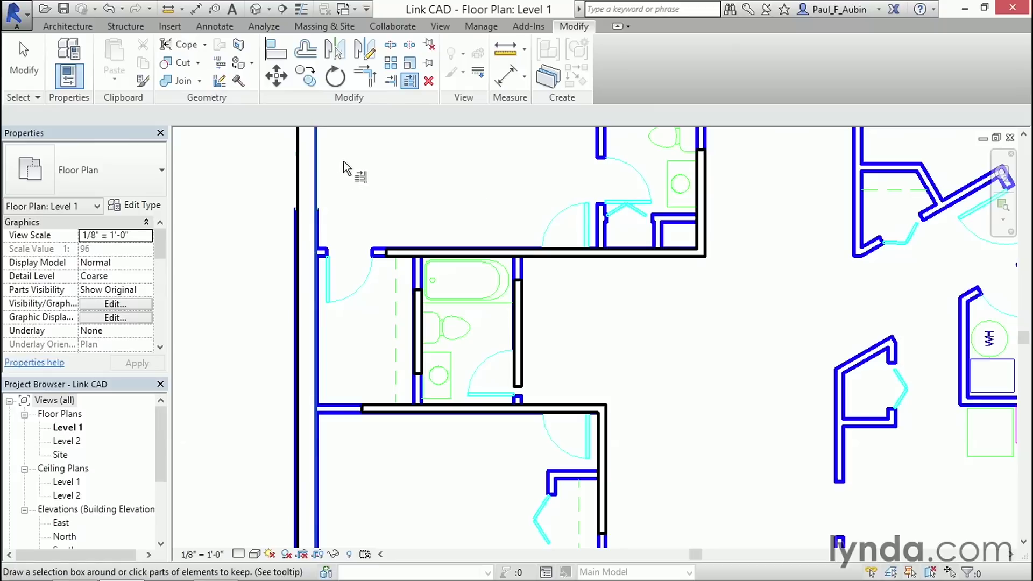
left_click(400, 251)
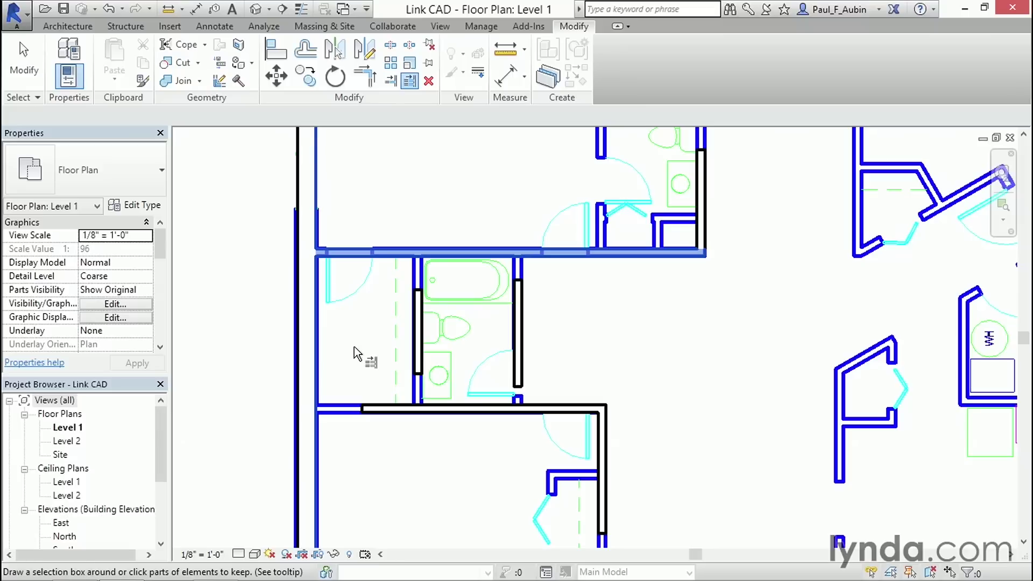
left_click(373, 408)
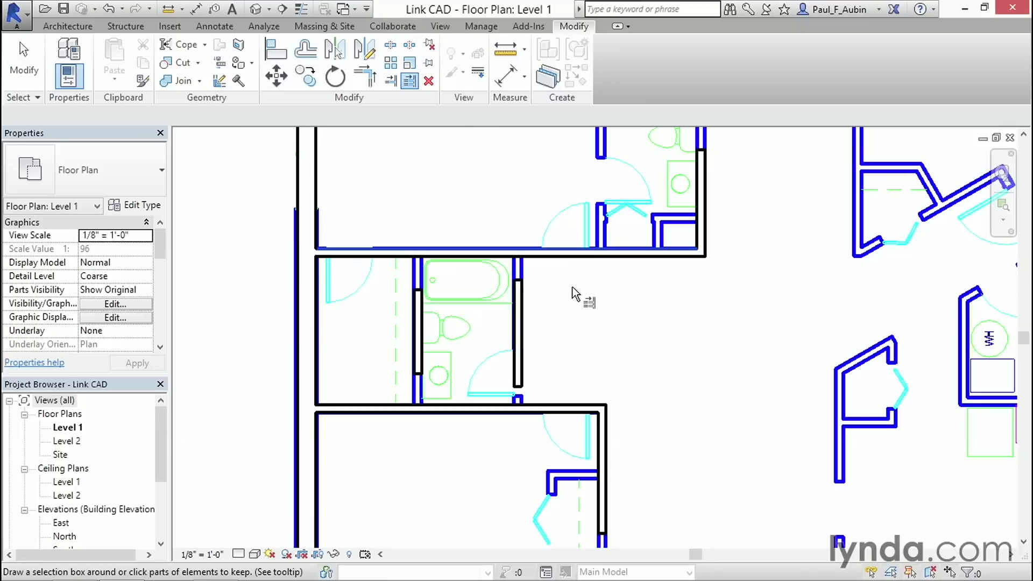
- Extend the bathroom walls up to the top wall and the upper horizontal wall
left_click(518, 304)
left_click(419, 325)
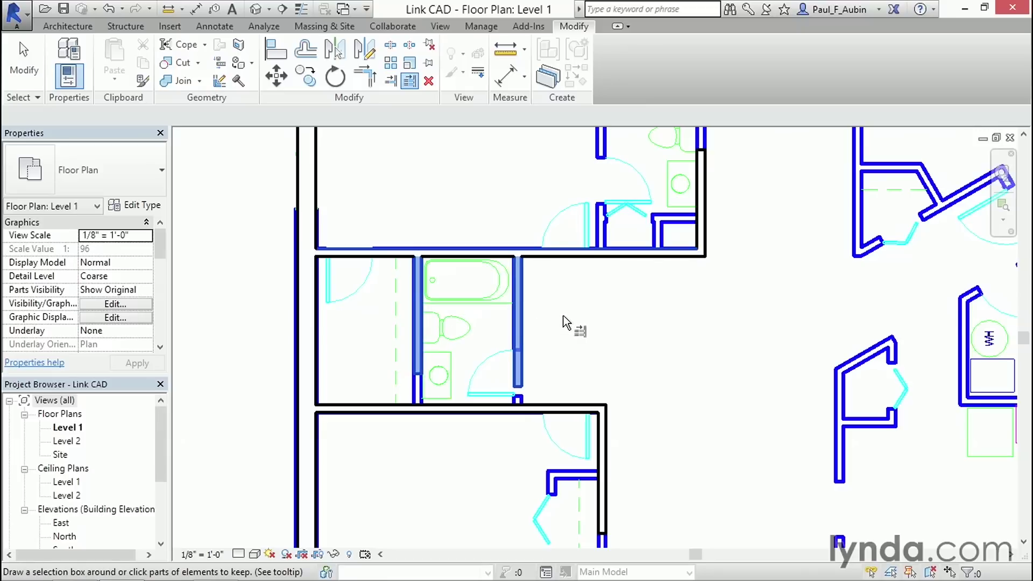
key("Escape")
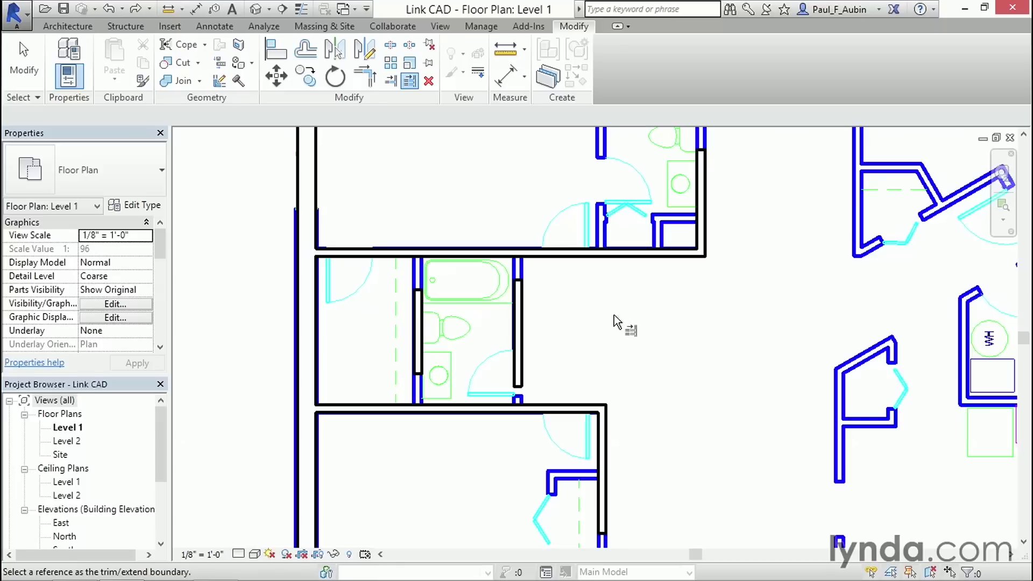
left_click(562, 250)
left_click_drag(616, 316, 357, 280)
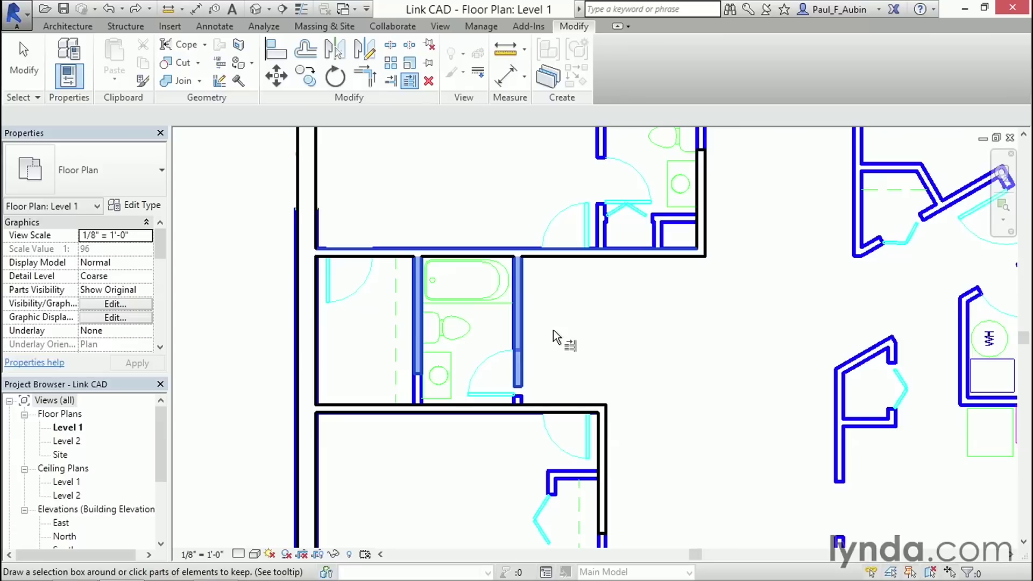
key("Escape")
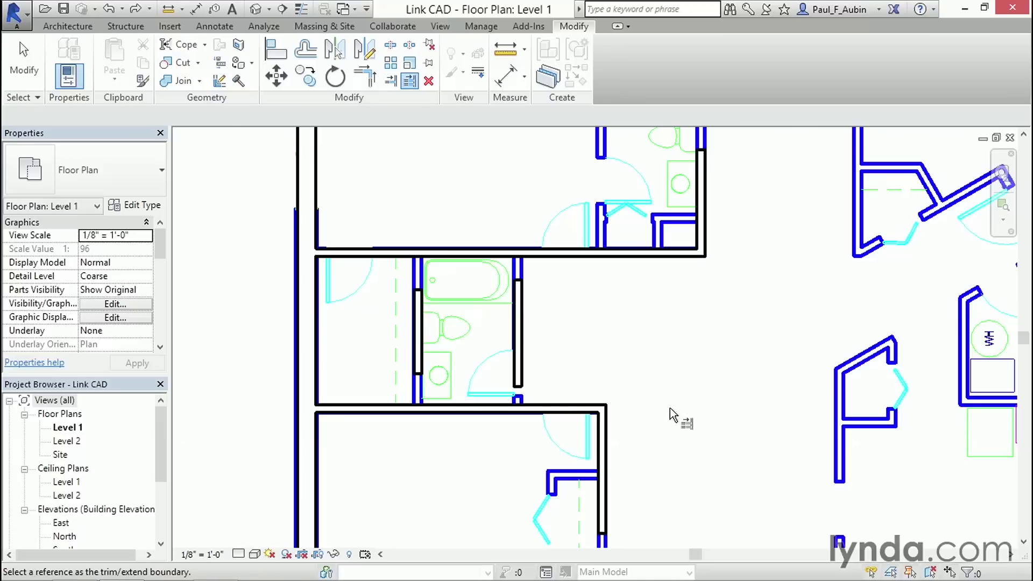
left_click(557, 248)
left_click_drag(671, 451, 391, 281)
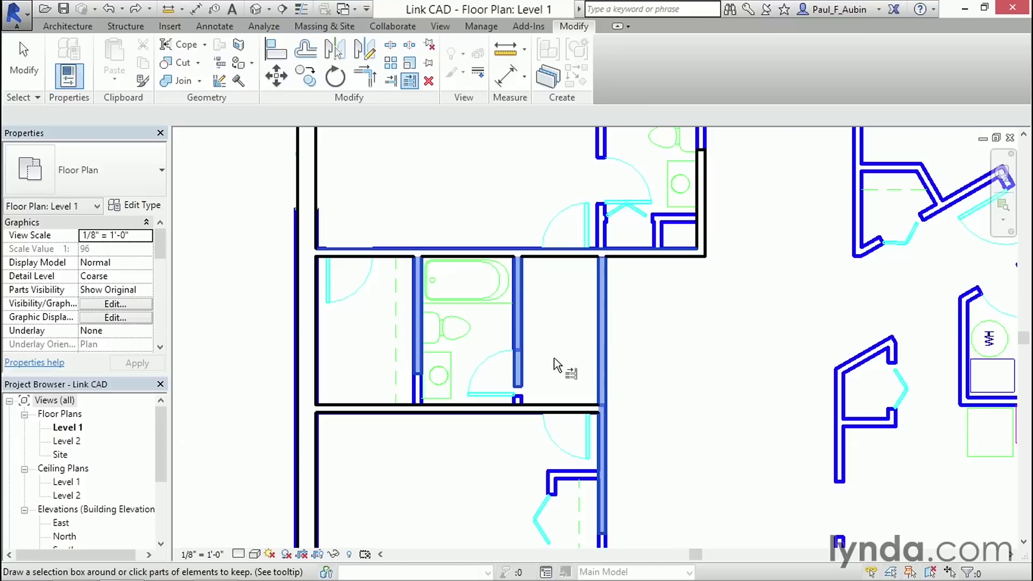
- Extend the right vertical wall and two short bathroom walls down to the lower horizontal wall
key("Escape")
left_click(540, 405)
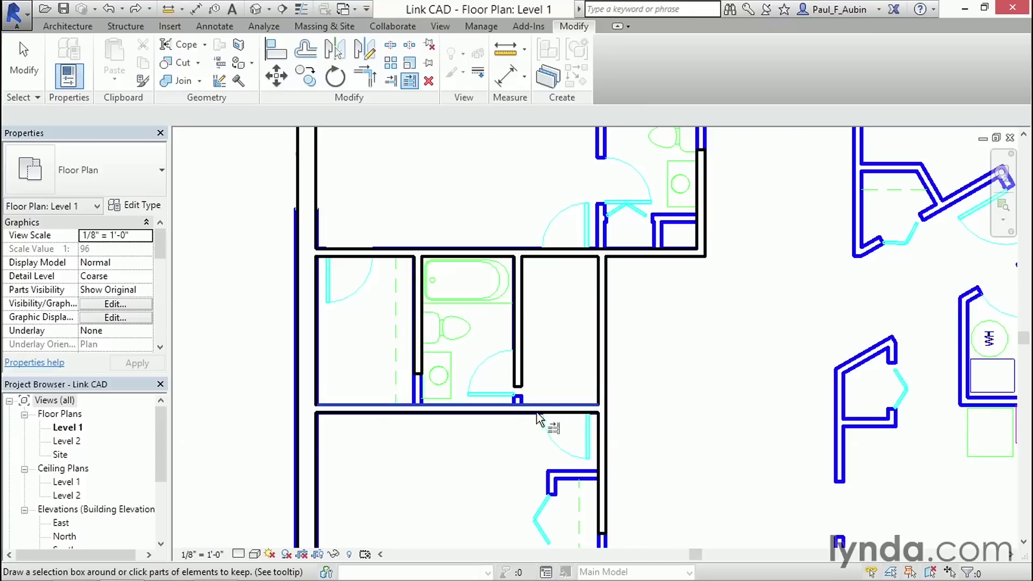
left_click(606, 444)
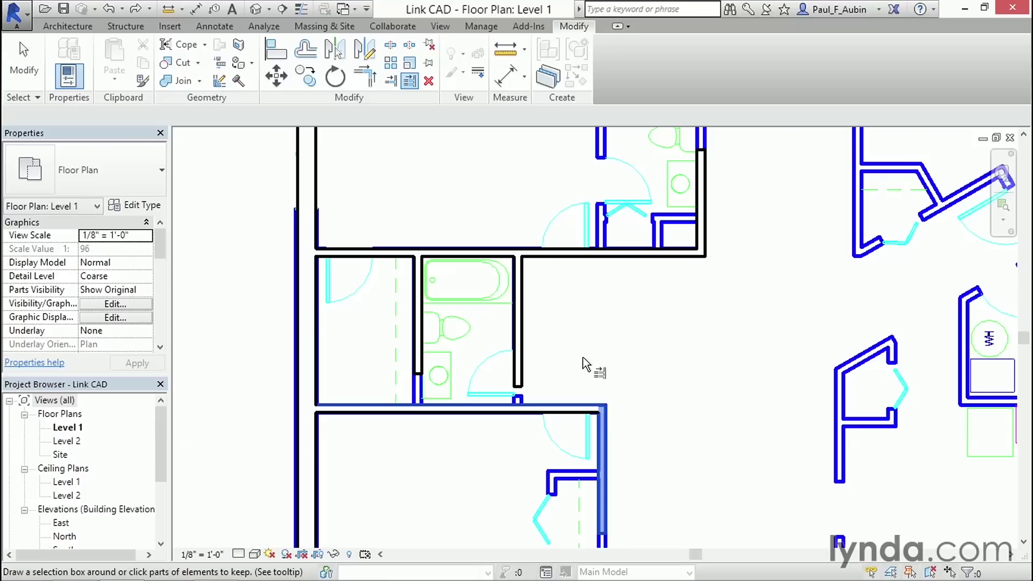
left_click_drag(582, 355, 379, 320)
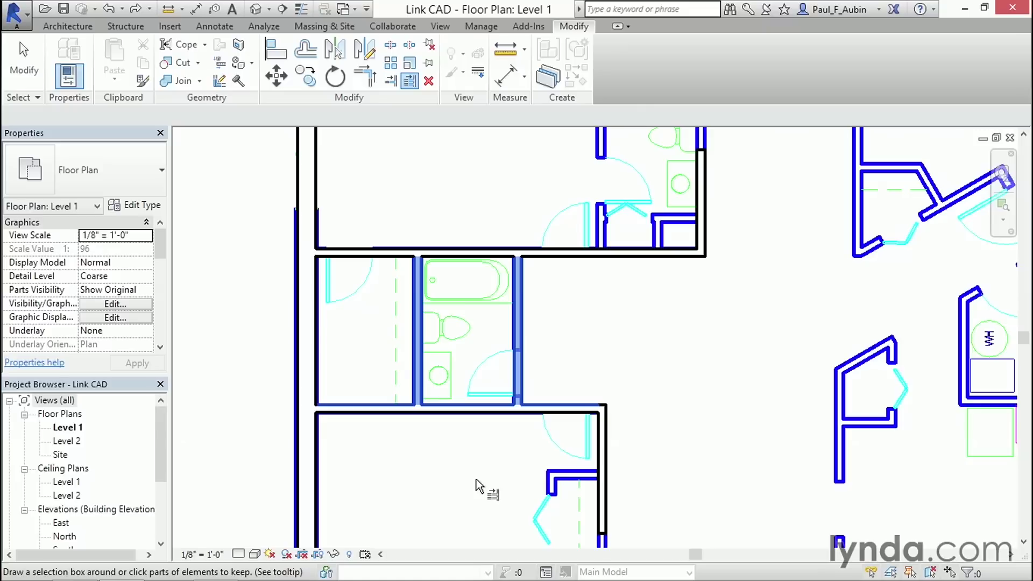
key("Escape")
key("Escape")
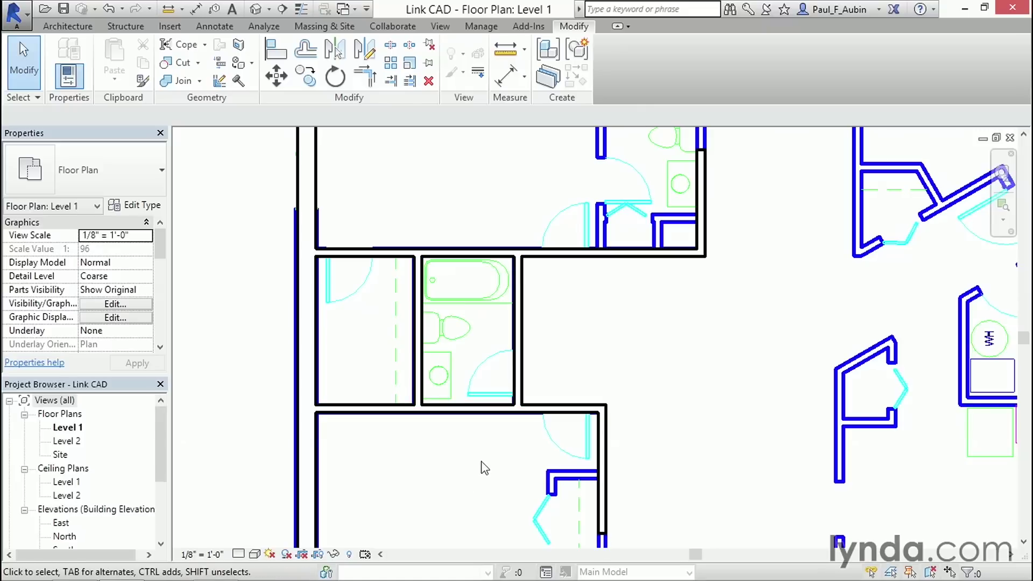
- Zoom out and pan until the entire traced Level 1 plan is visible
scroll(484, 468, "down", 4)
middle_click_drag(576, 473, 524, 411)
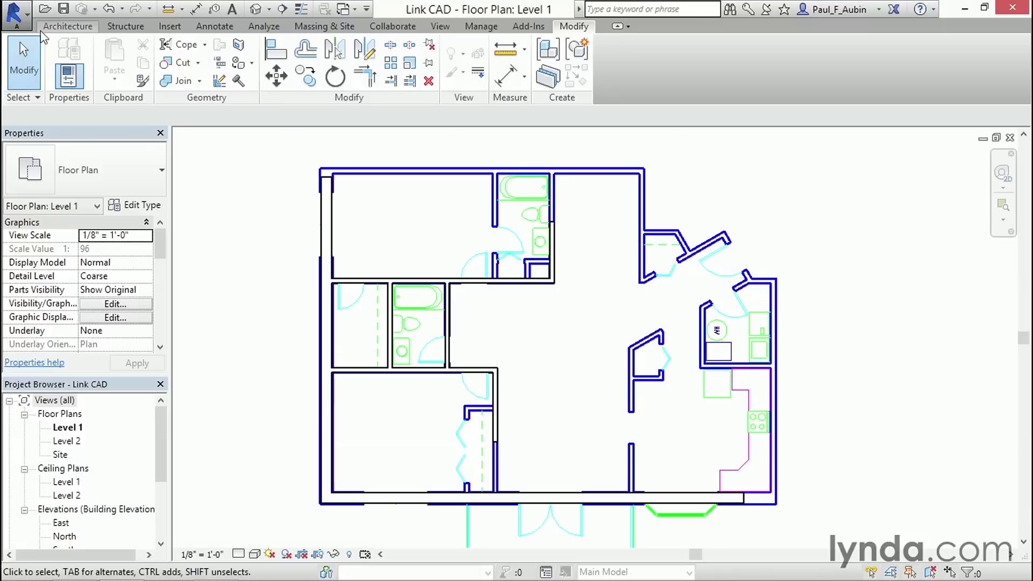
left_click(67, 25)
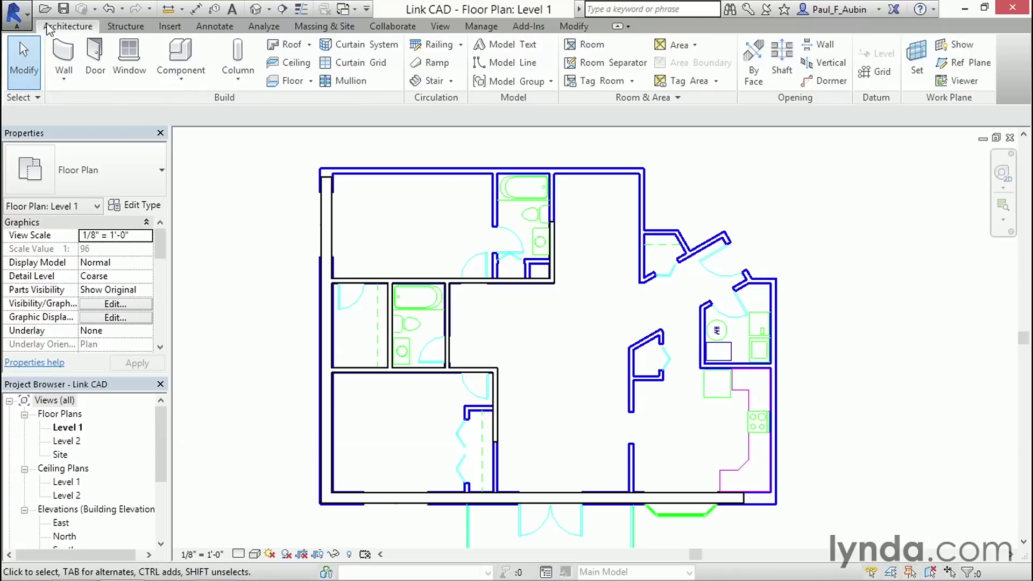
- Place Single-Flush 36" x 84" doors in the closet wall, hall wall and bathroom wall
left_click(95, 54)
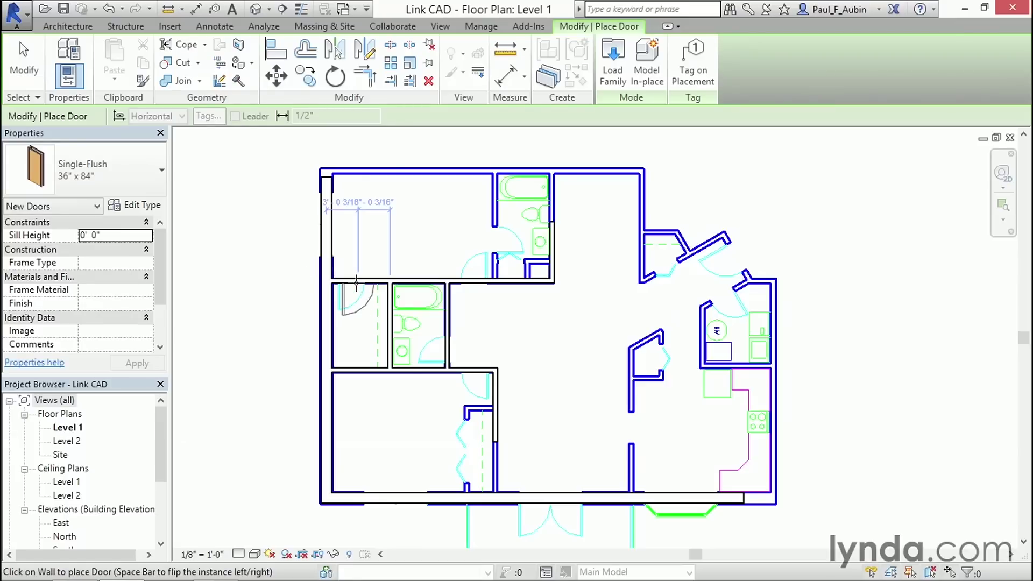
left_click(352, 285)
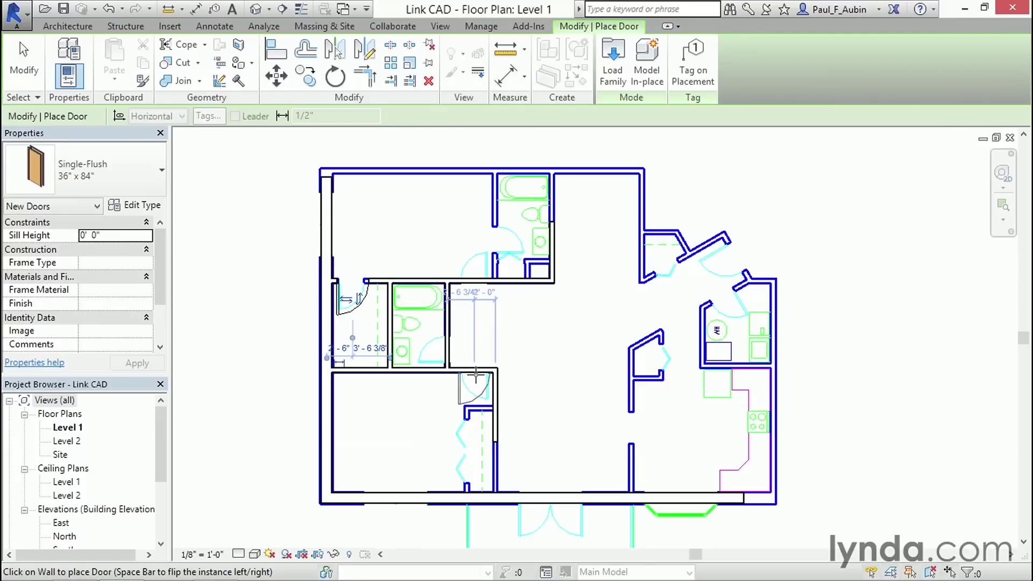
left_click(475, 372)
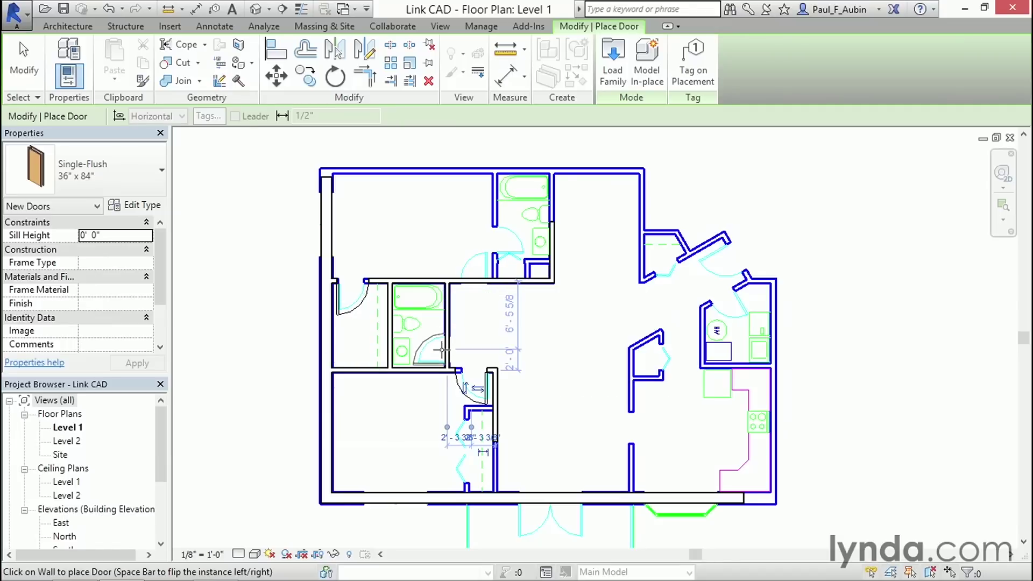
left_click(445, 349)
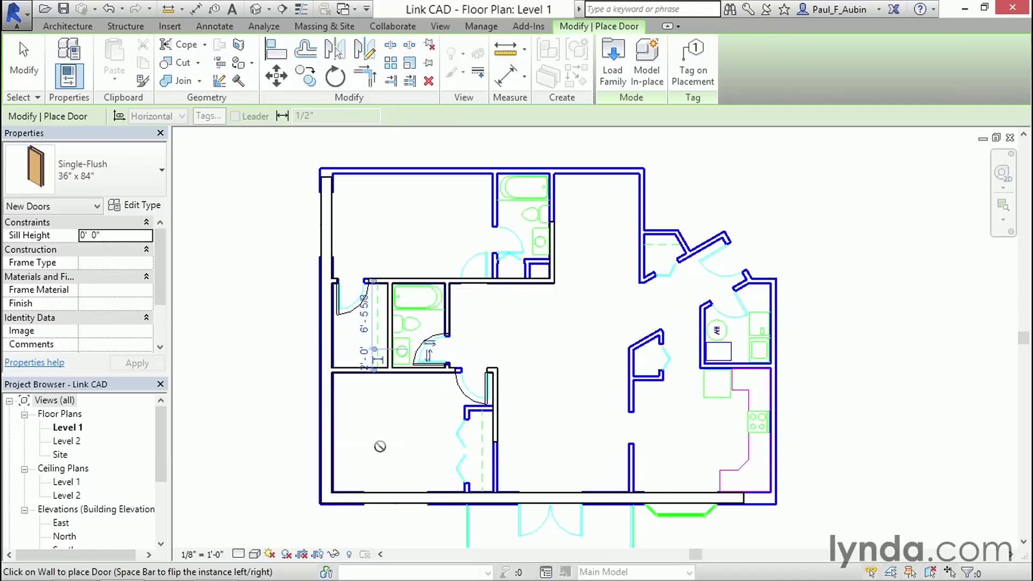
key("Escape")
key("Escape")
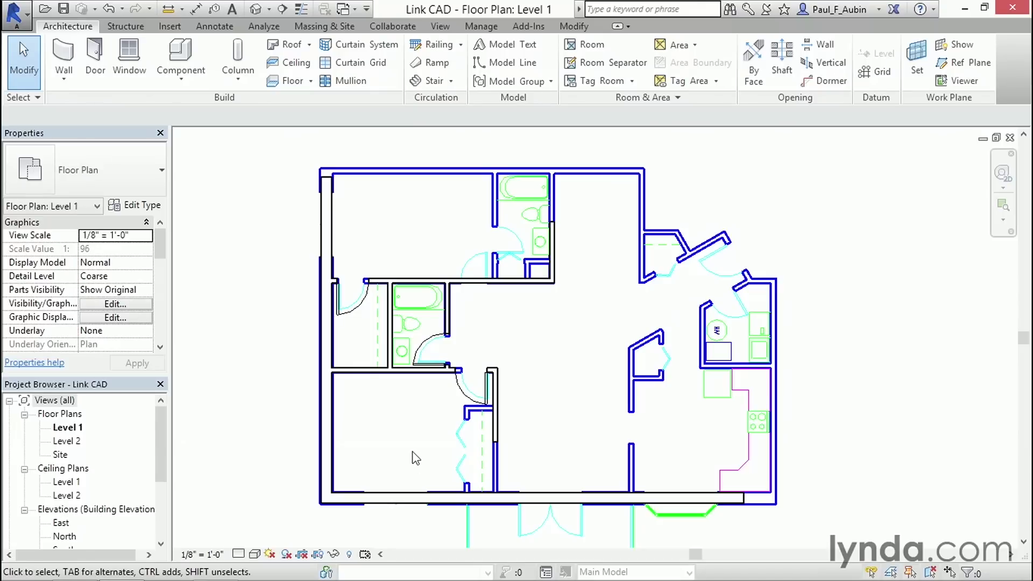
- Switch to the default {3D} view and orbit to see the traced walls and doors from the right
left_click(257, 10)
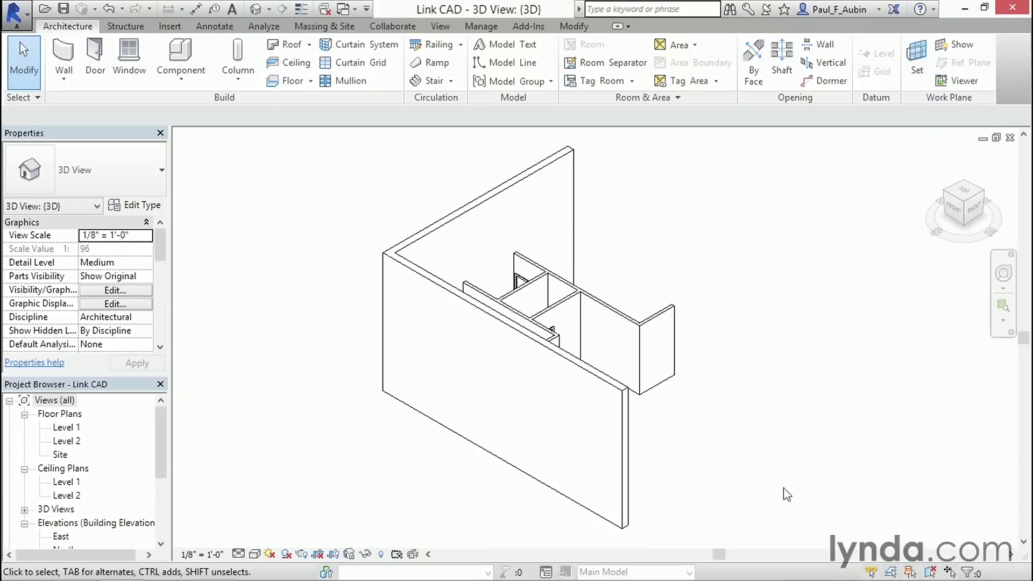
middle_click_drag(784, 475, 570, 492, "shift")
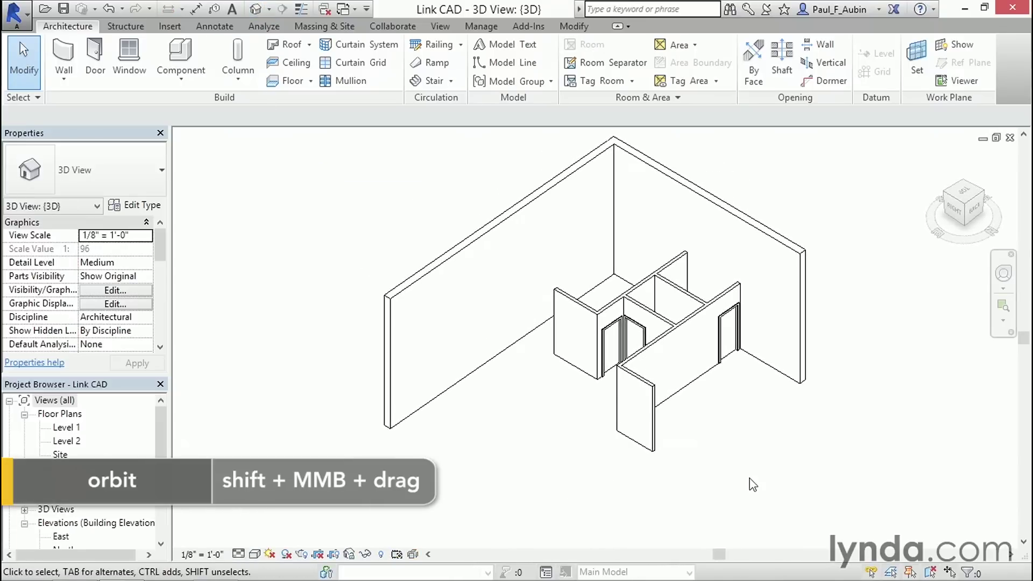